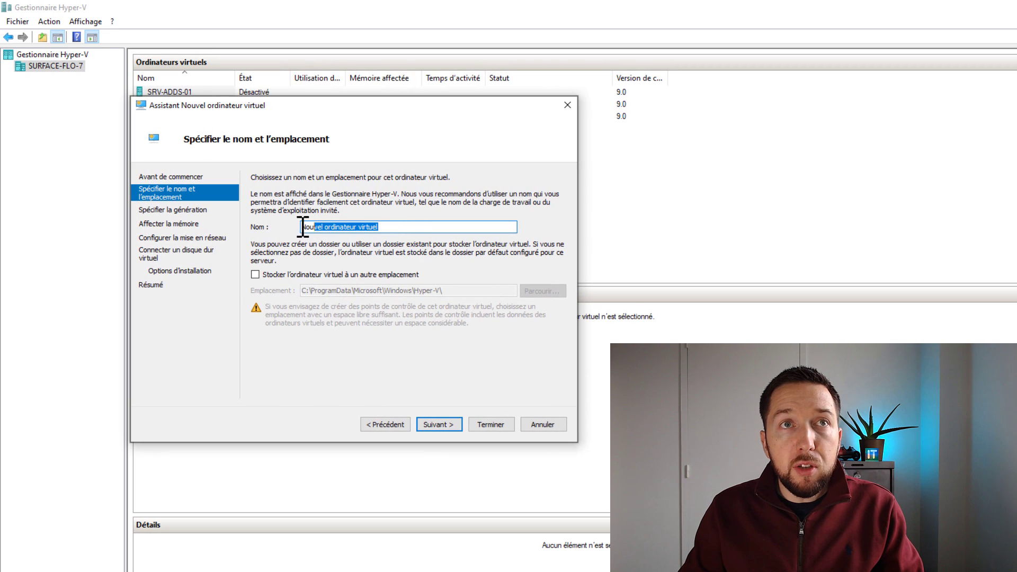
Step: Name the new virtual machine WINDOWS-10X-PREVIEW and choose Génération 2 for it
text(WINDOWS-10X-PREVIEW)
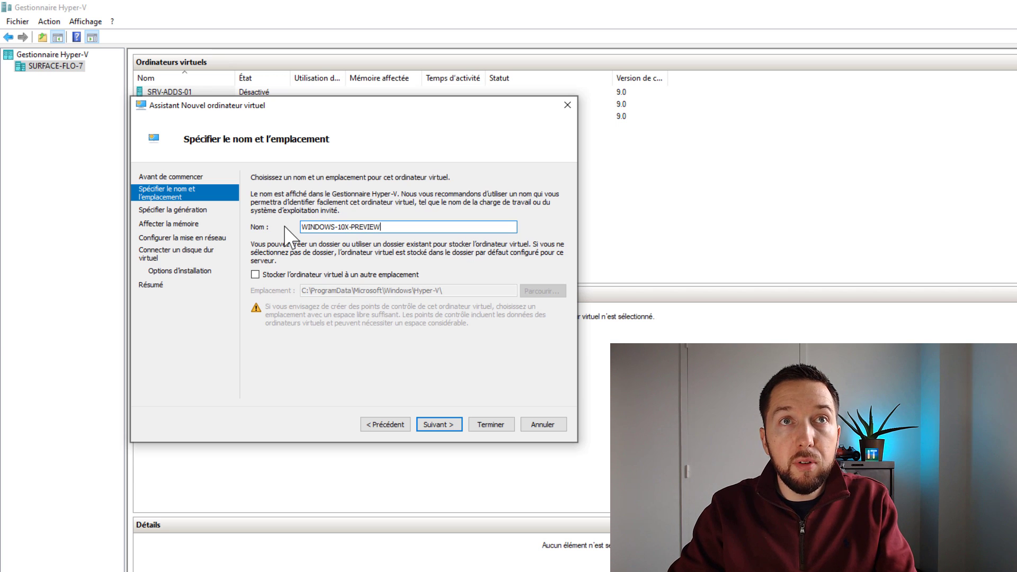
key(Return)
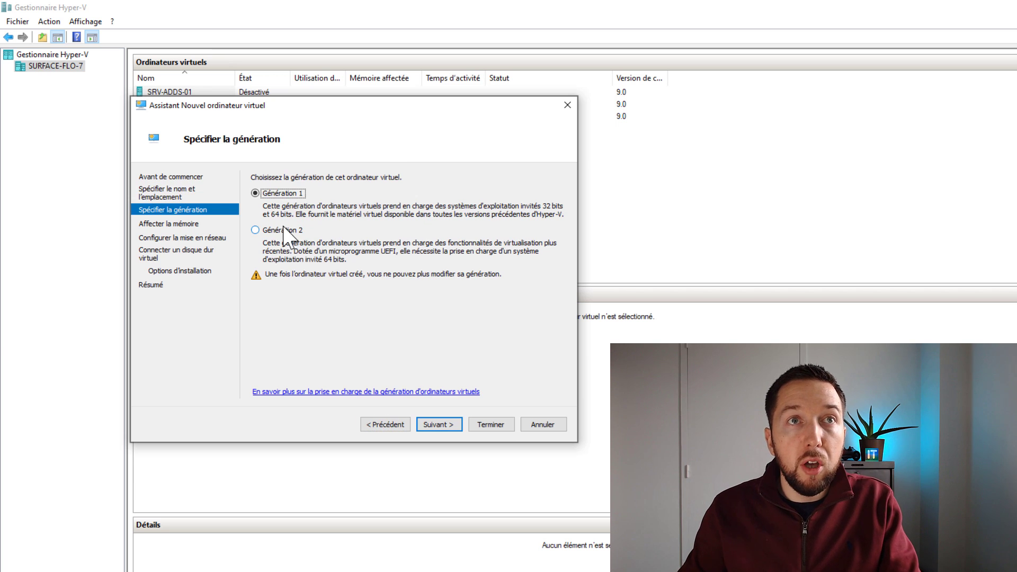
click(284, 231)
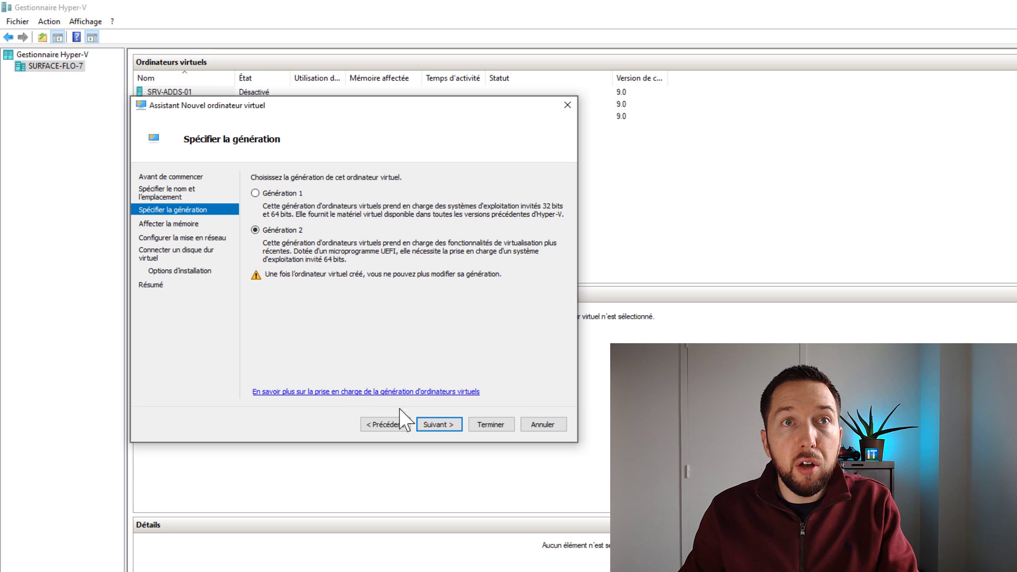
click(439, 424)
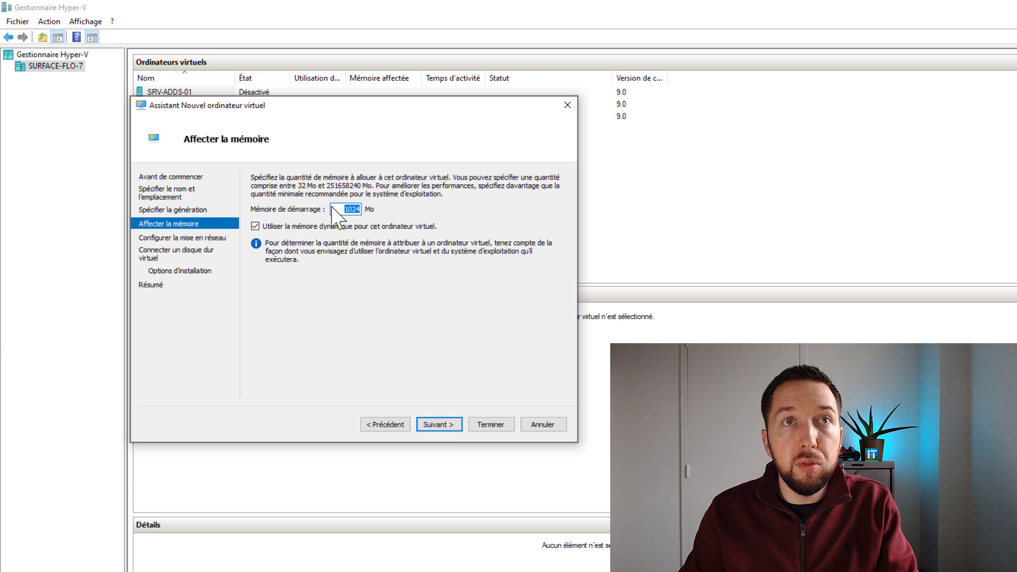
Step: Disable dynamic memory for the virtual machine and set its startup memory to 2048 Mo
click(310, 227)
click(335, 209)
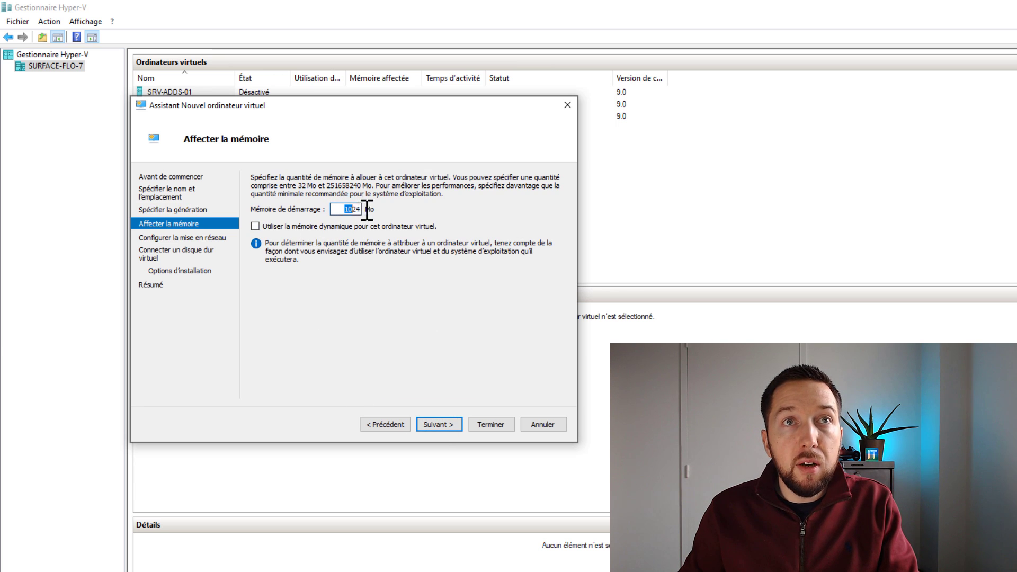
double_click(358, 210)
text(2048)
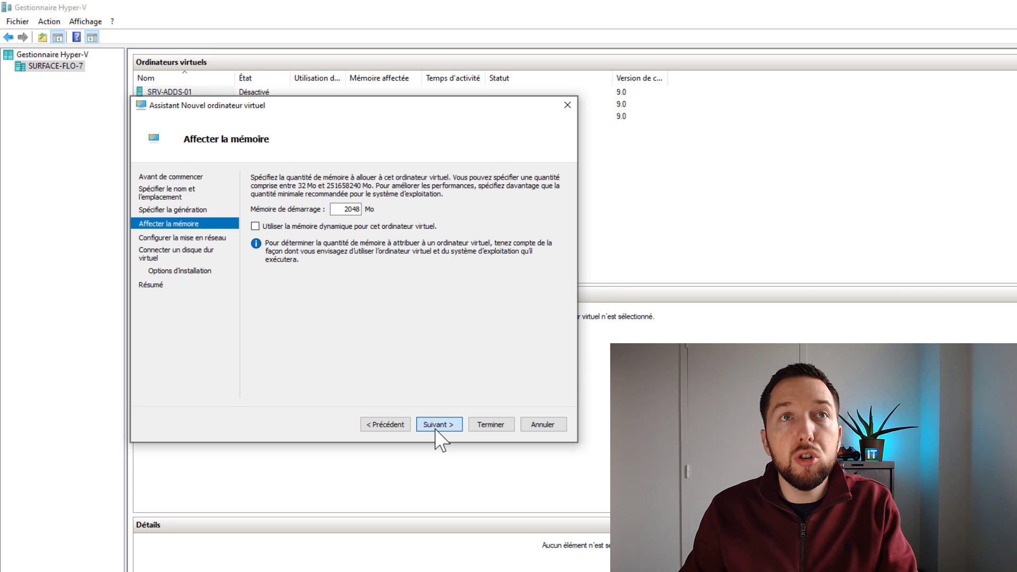
click(439, 424)
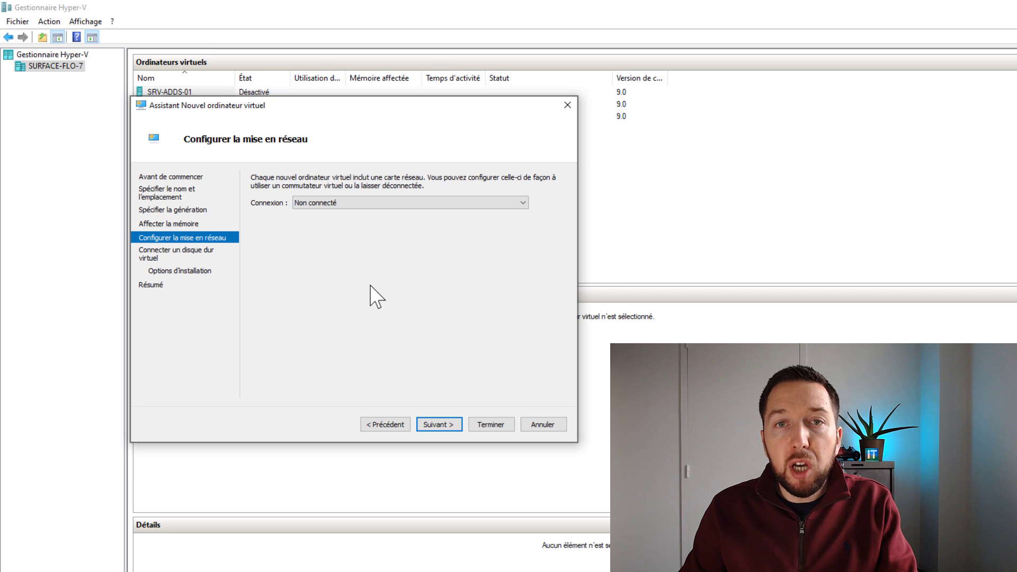
Step: Connect the virtual machine's network adapter to Default Switch
click(350, 202)
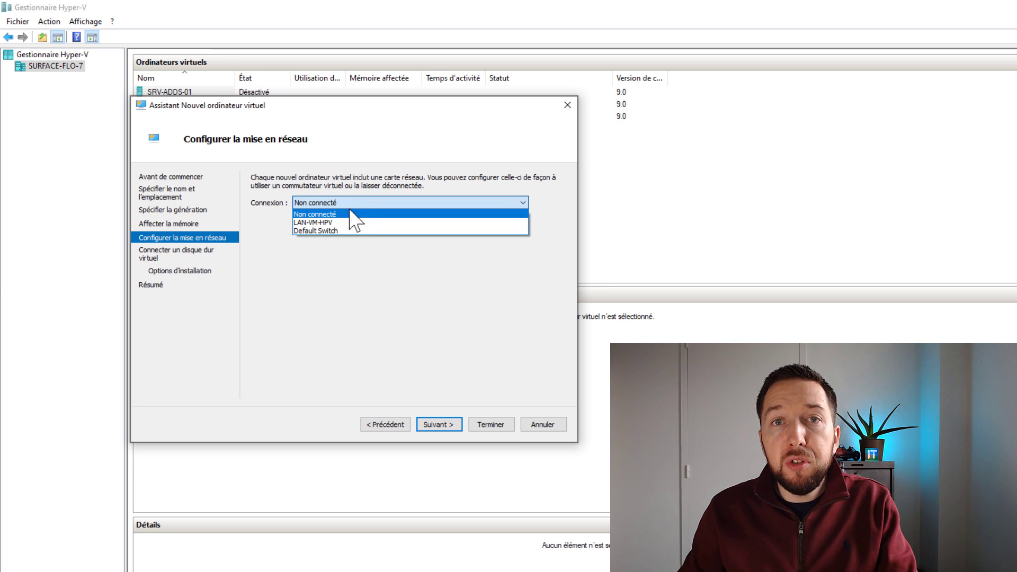
click(316, 231)
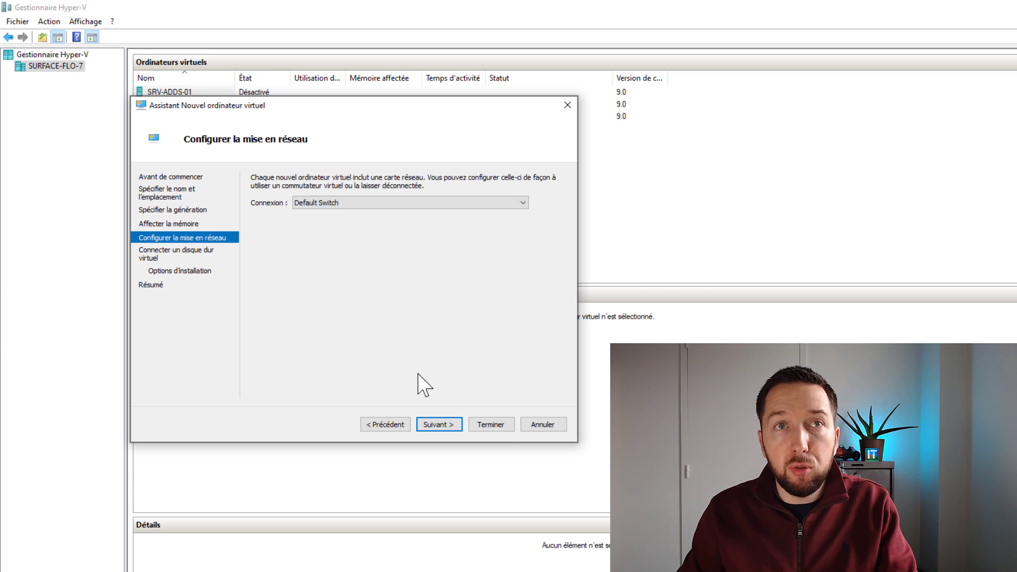
click(425, 423)
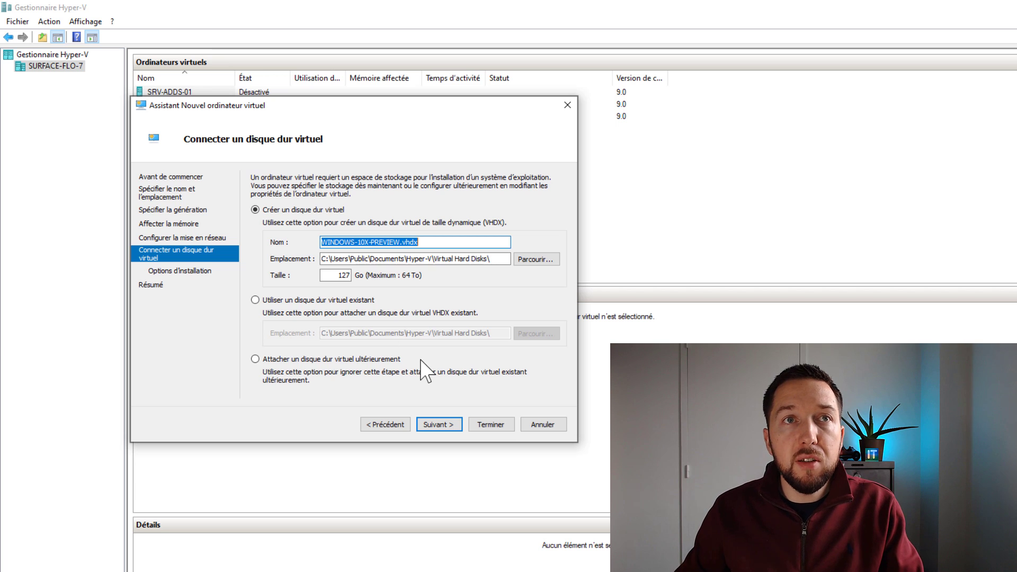
Step: Attach the existing virtual hard disk Flash.vhdx from the Downloads folder and finish creating the virtual machine
click(256, 300)
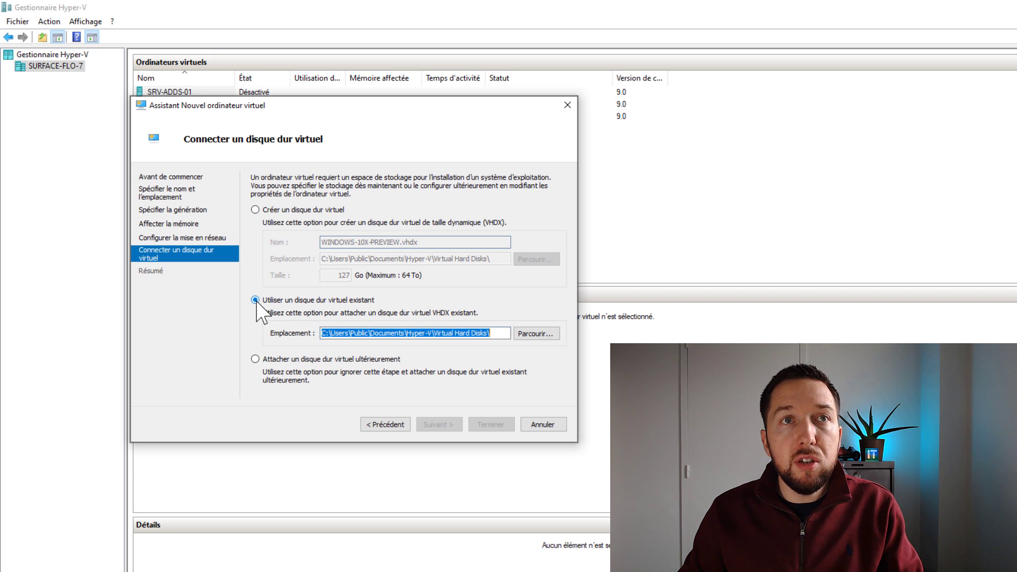
click(536, 333)
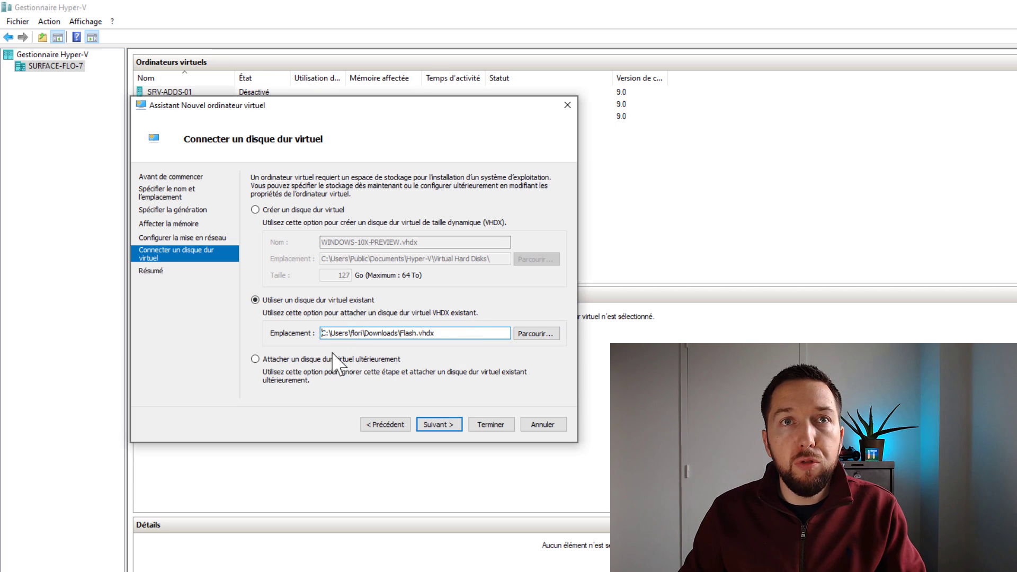
click(429, 422)
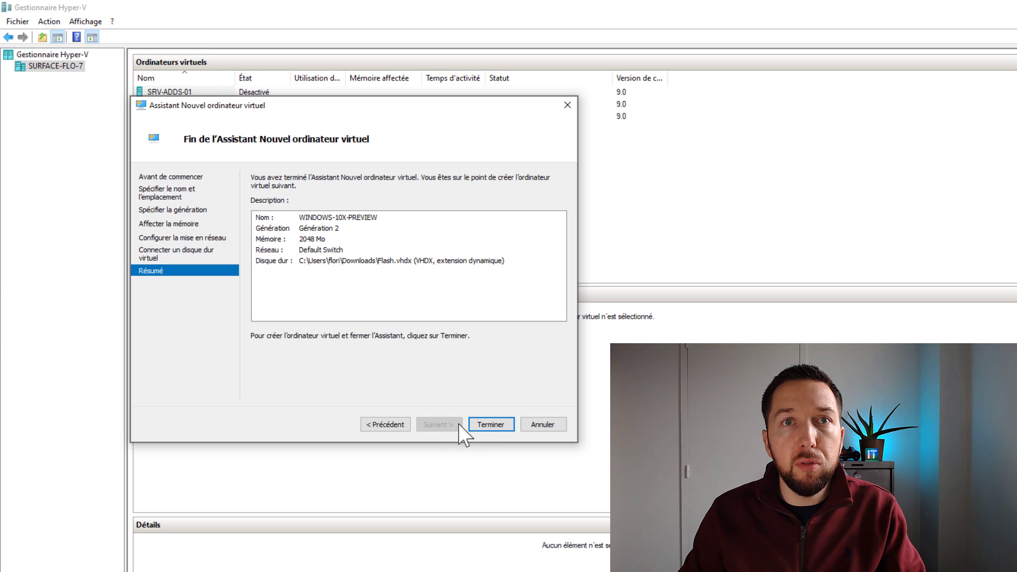
click(486, 424)
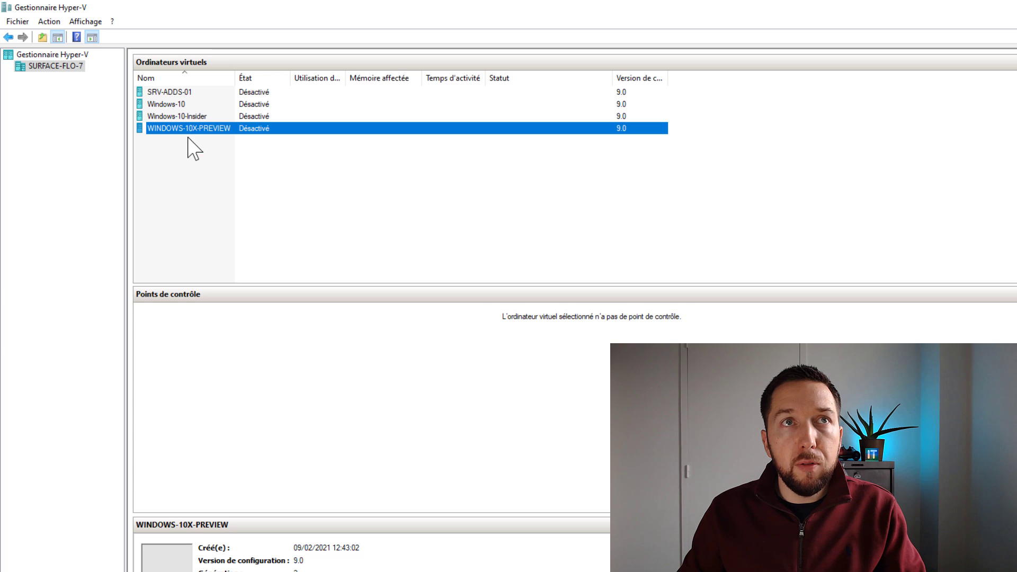
Step: Set the number of virtual processors of WINDOWS-10X-PREVIEW to 2 in its settings and save the change
right_click(164, 129)
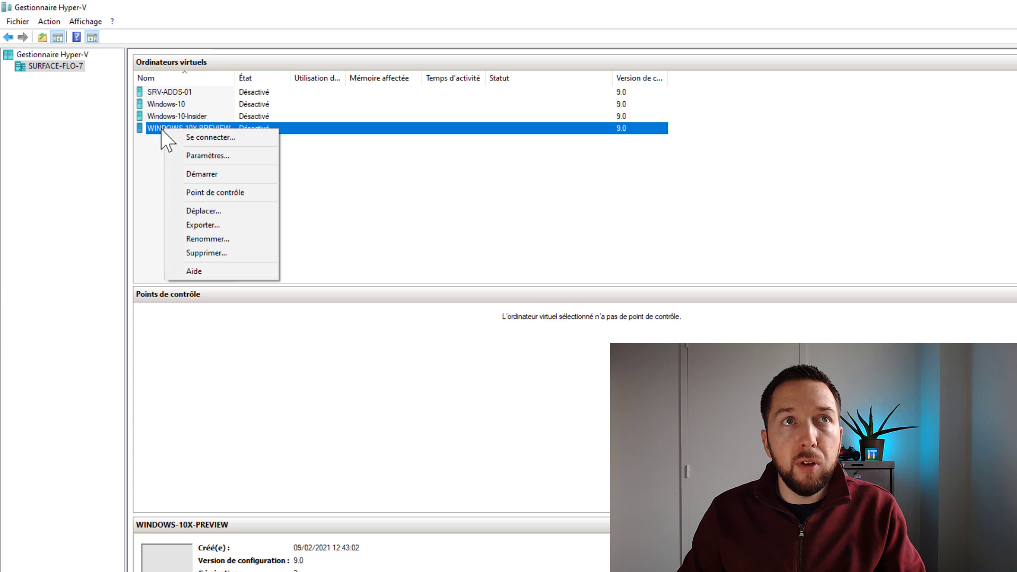
click(197, 157)
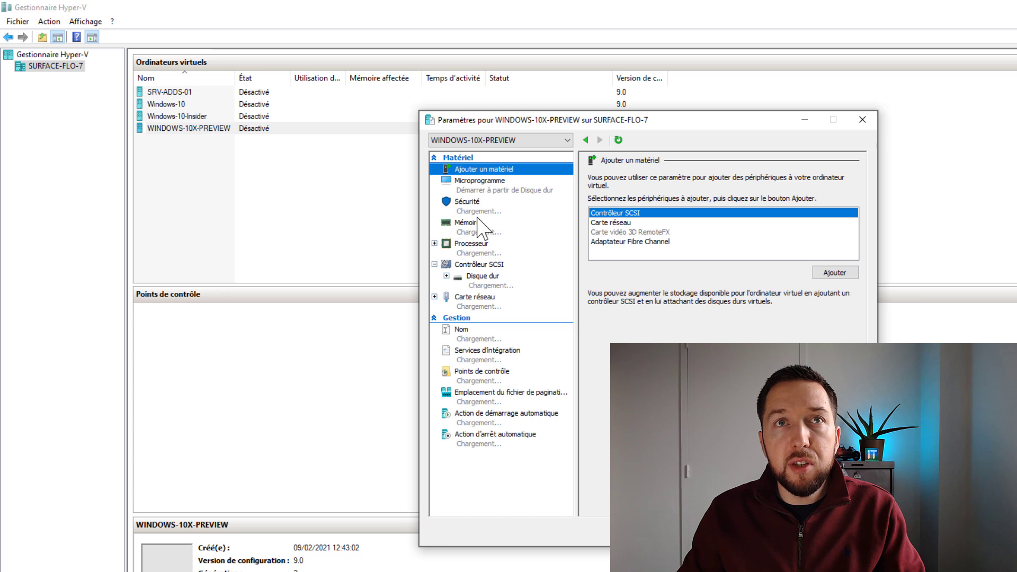
click(468, 252)
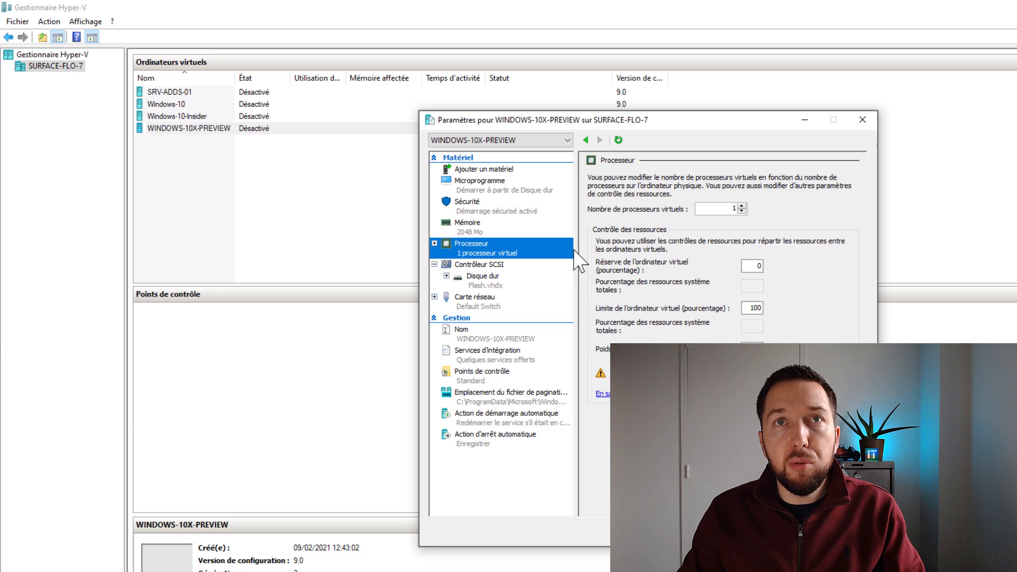
click(742, 206)
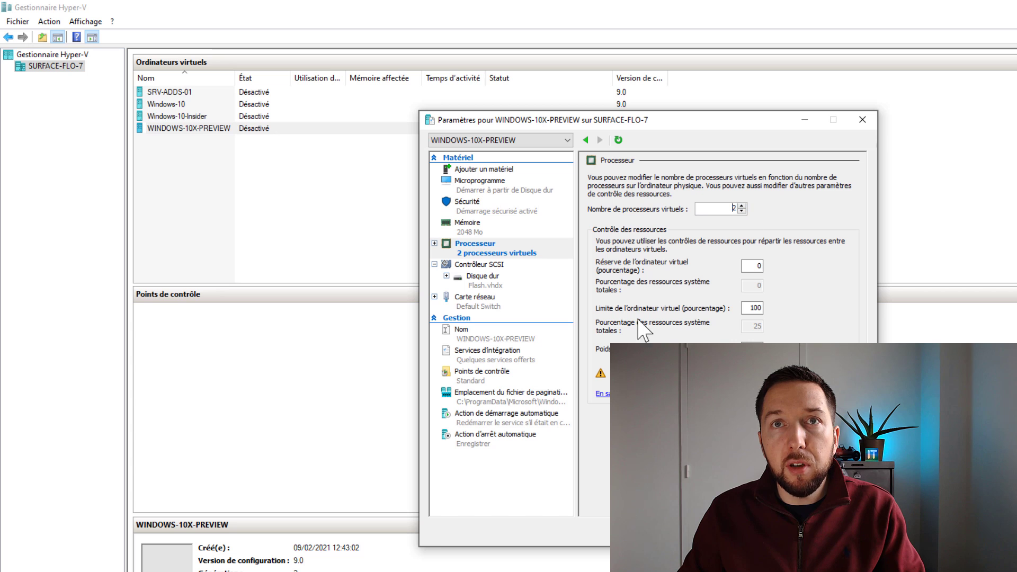
click(739, 532)
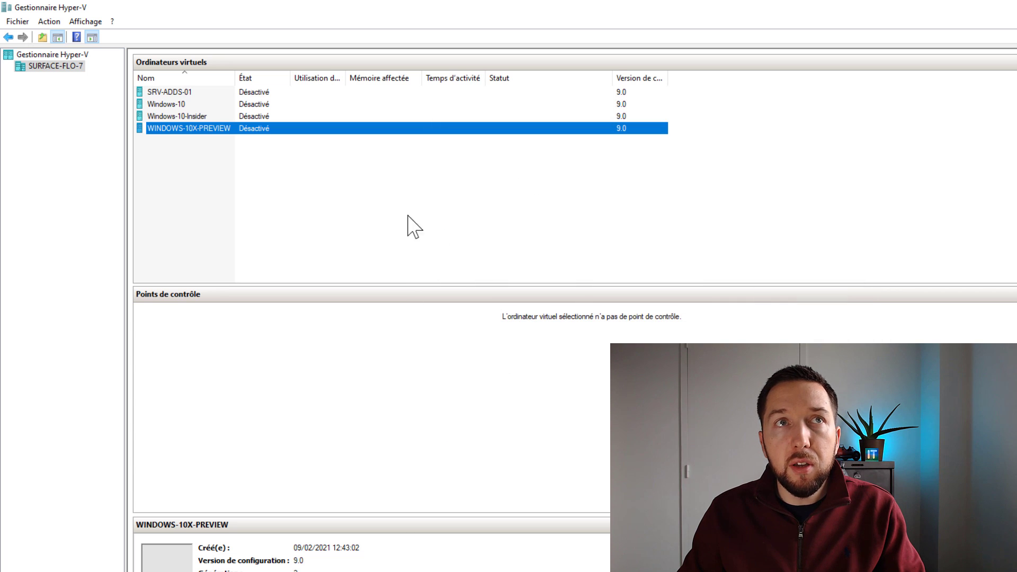
Step: Start the WINDOWS-10X-PREVIEW virtual machine and connect to its console
right_click(193, 129)
click(226, 171)
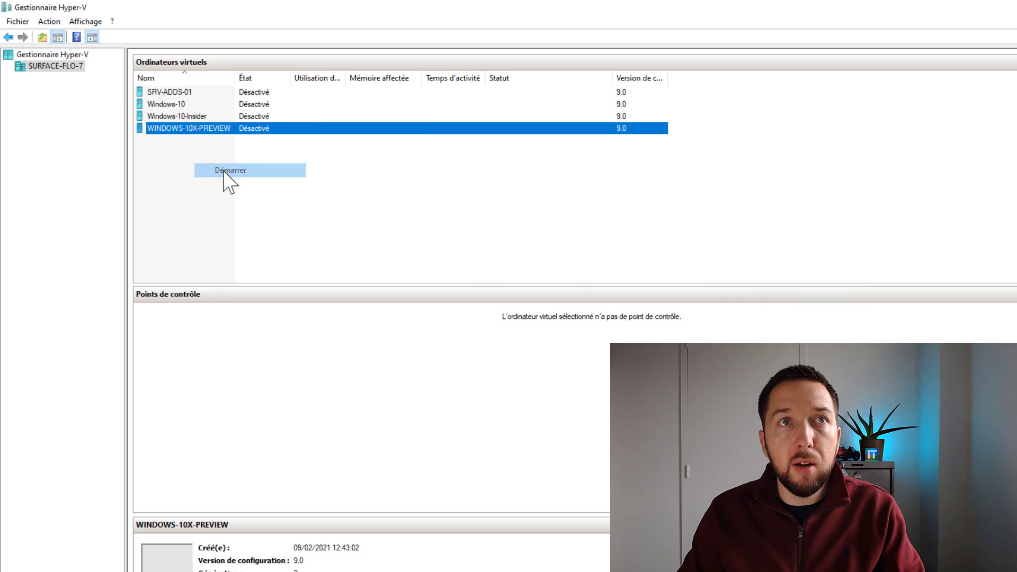
right_click(233, 131)
click(251, 138)
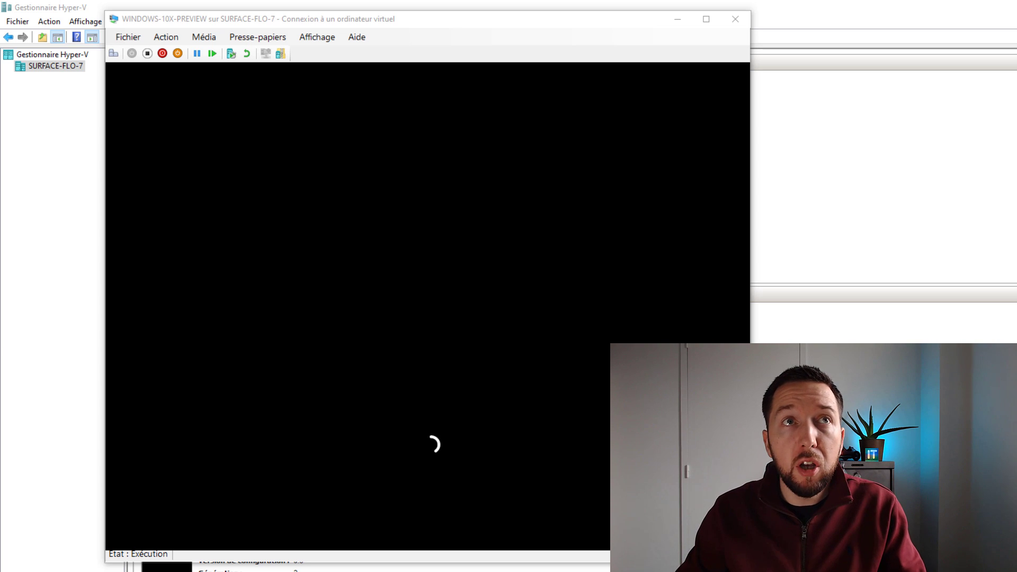
click(148, 53)
click(442, 320)
click(134, 53)
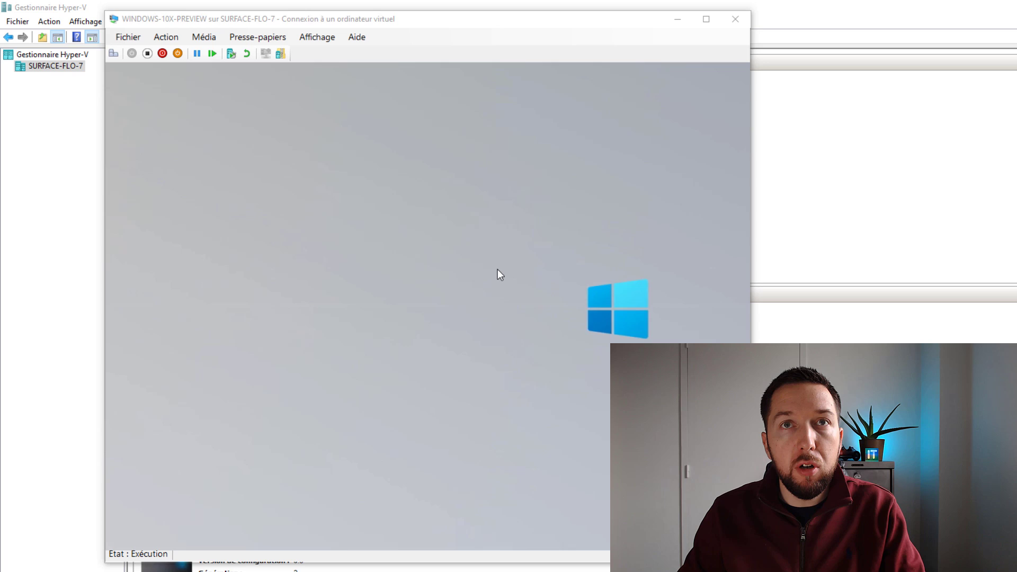
click(500, 274)
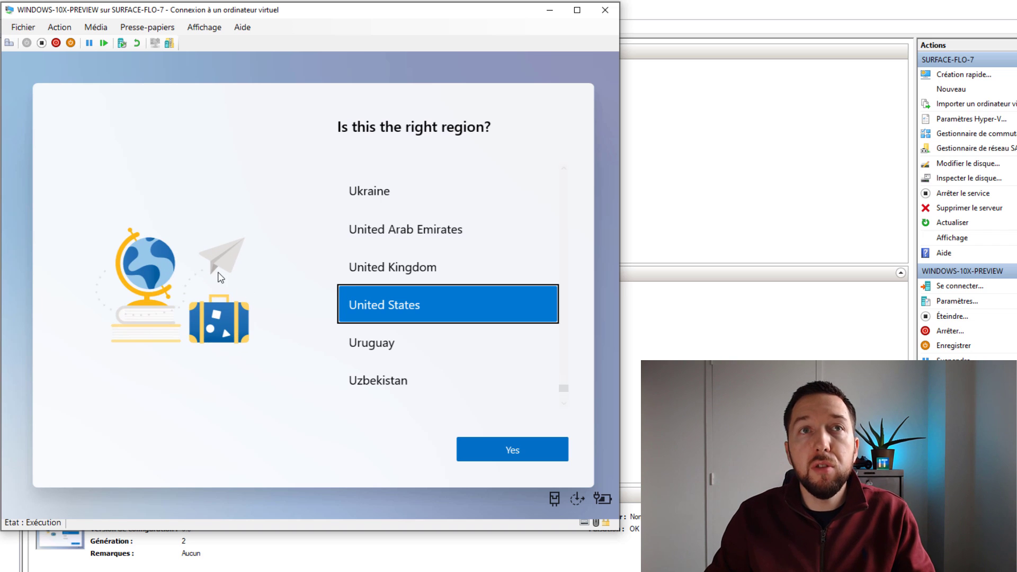
Step: Choose France as the region in the Windows setup and confirm it
scroll(426, 286, down, 1)
scroll(425, 297, up, 5)
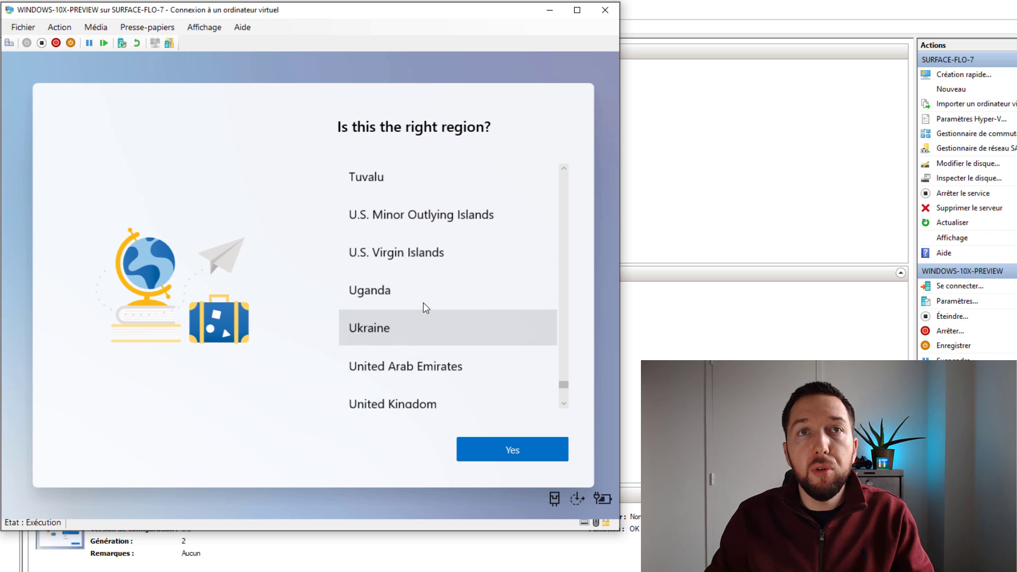
scroll(477, 318, up, 7)
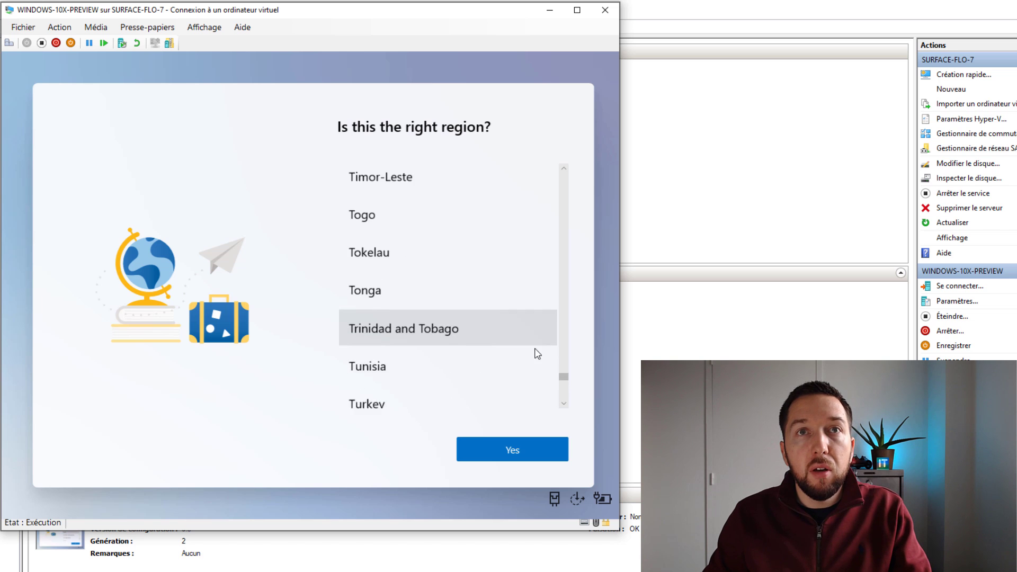
drag(563, 374, 563, 253)
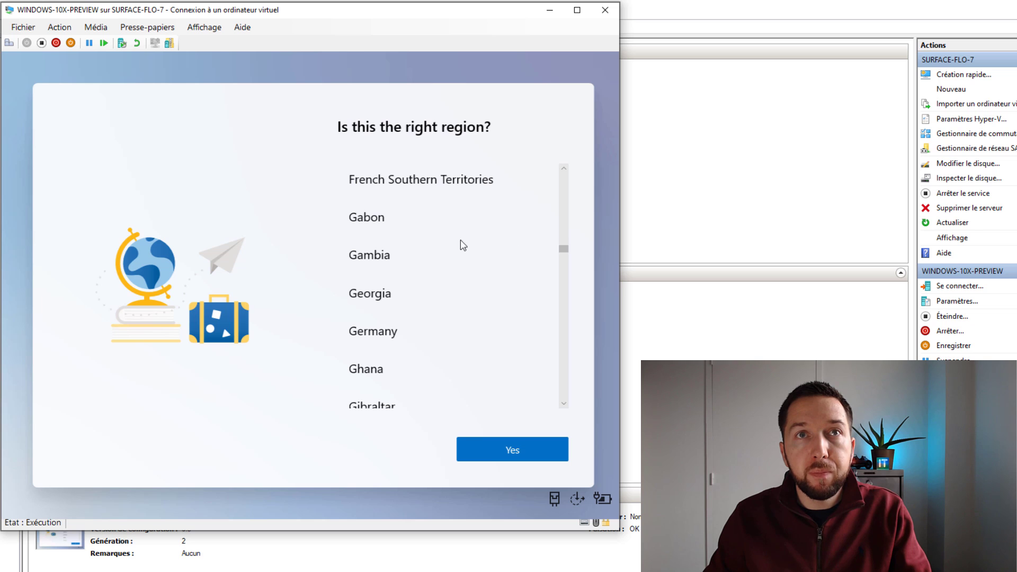
scroll(477, 254, up, 3)
click(397, 214)
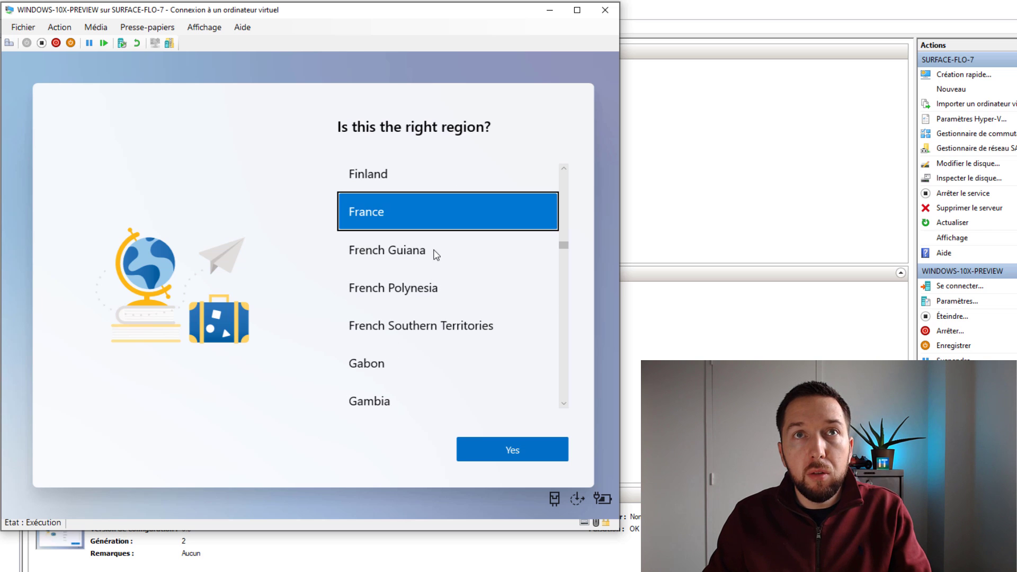
click(484, 450)
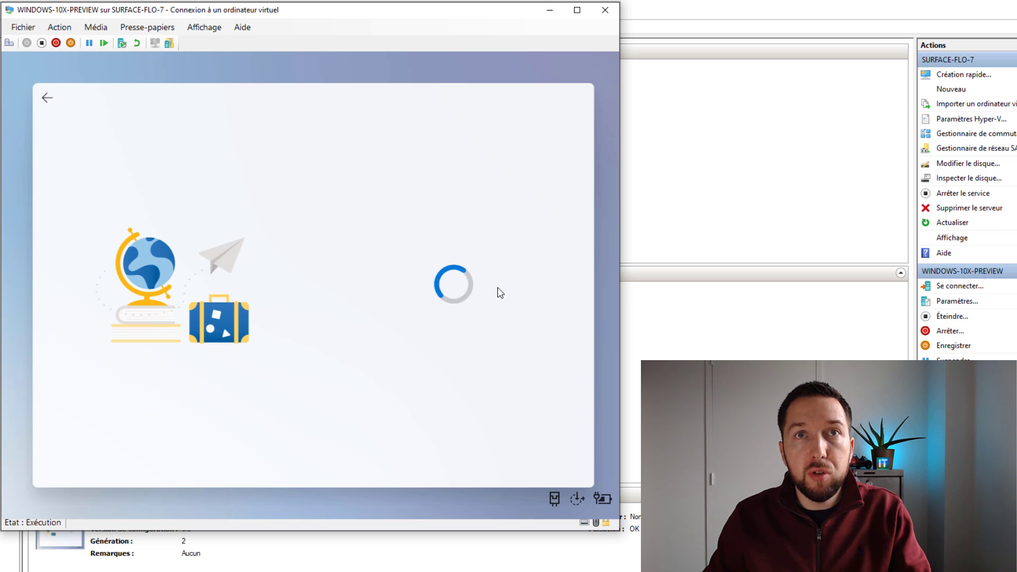
Step: Confirm French as the keyboard layout and skip adding a second layout
scroll(439, 332, down, 5)
scroll(439, 332, down, 10)
scroll(433, 339, down, 1)
click(425, 300)
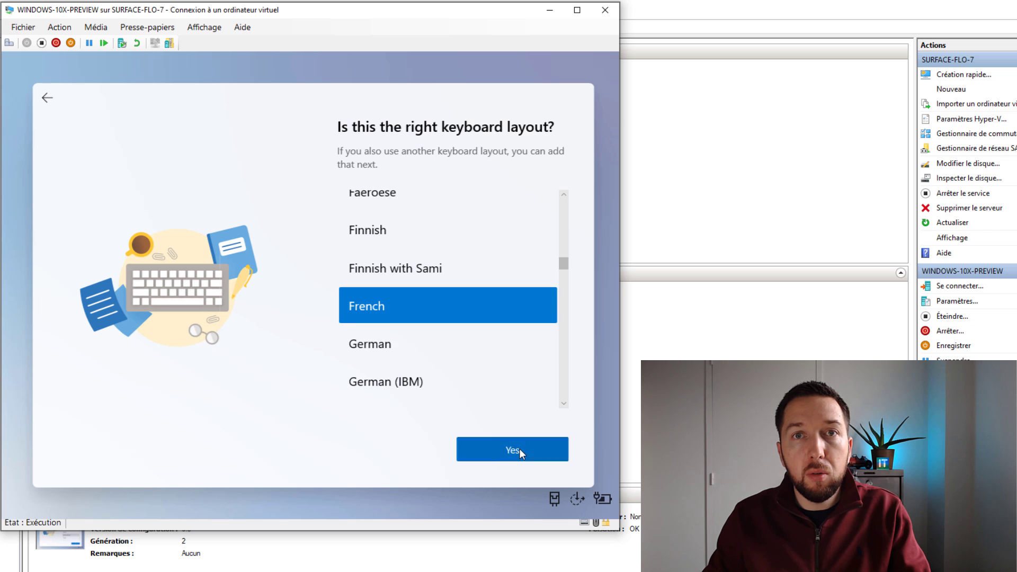
click(520, 449)
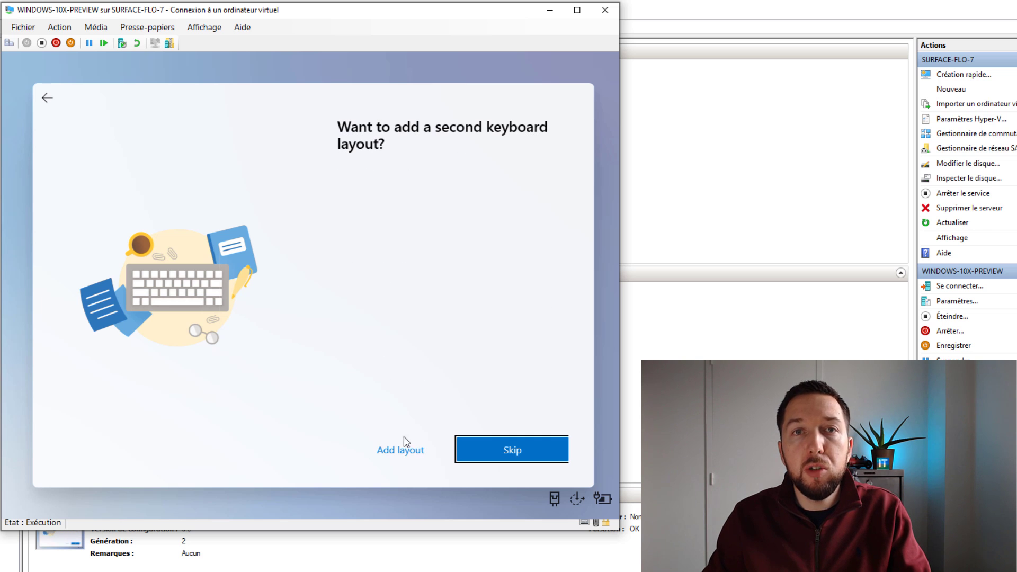
click(483, 445)
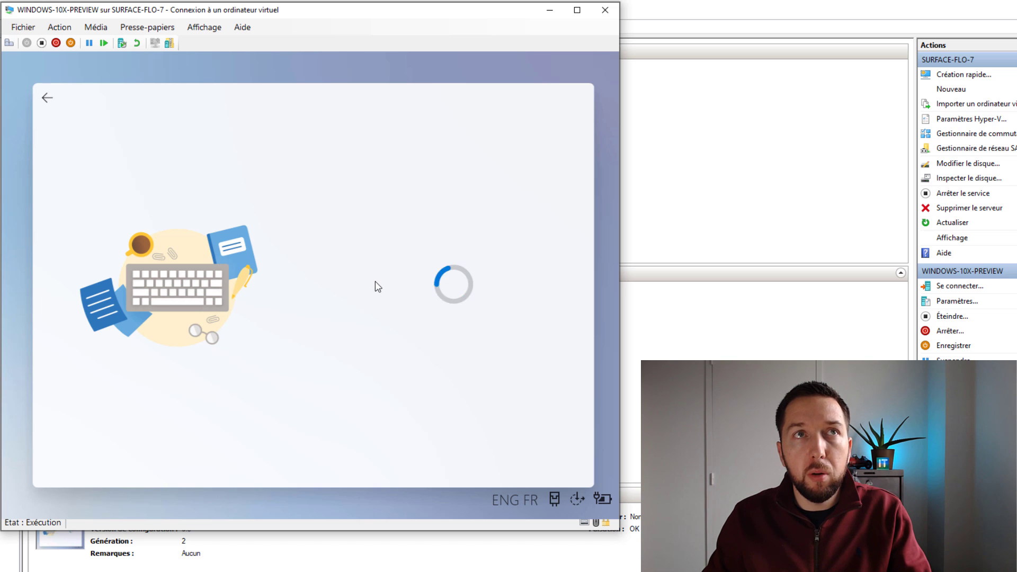
Step: Continue the Windows setup and choose to set up the device for personal use
click(493, 455)
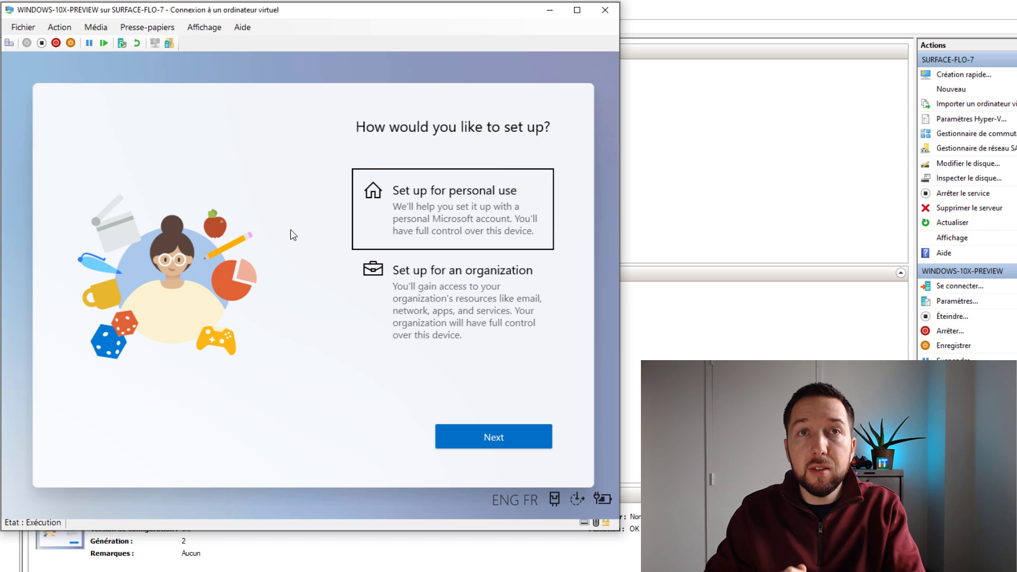
click(388, 217)
click(500, 437)
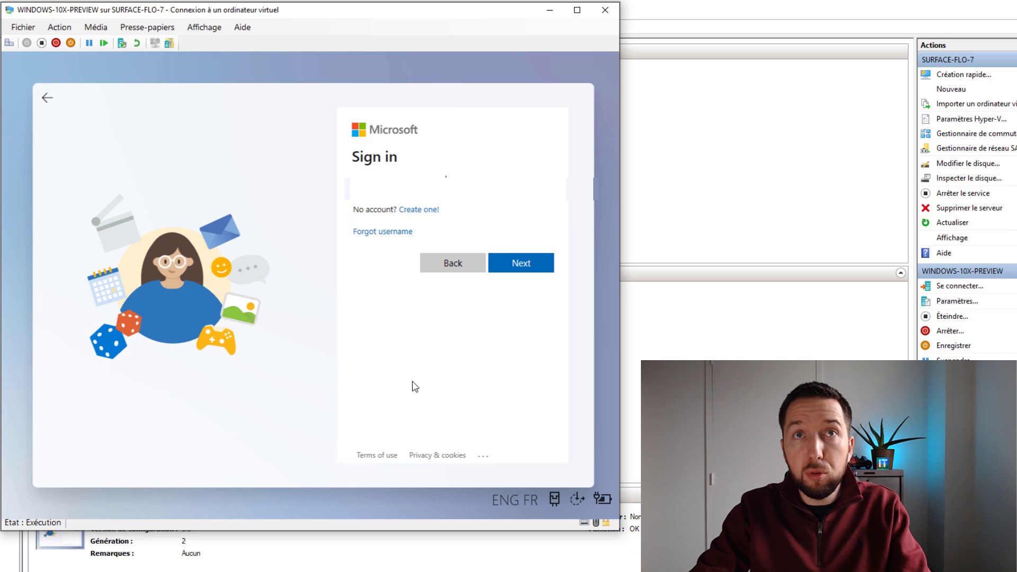
Step: Complete the Microsoft account sign-in and create a Windows Hello PIN to reach the privacy information
click(269, 271)
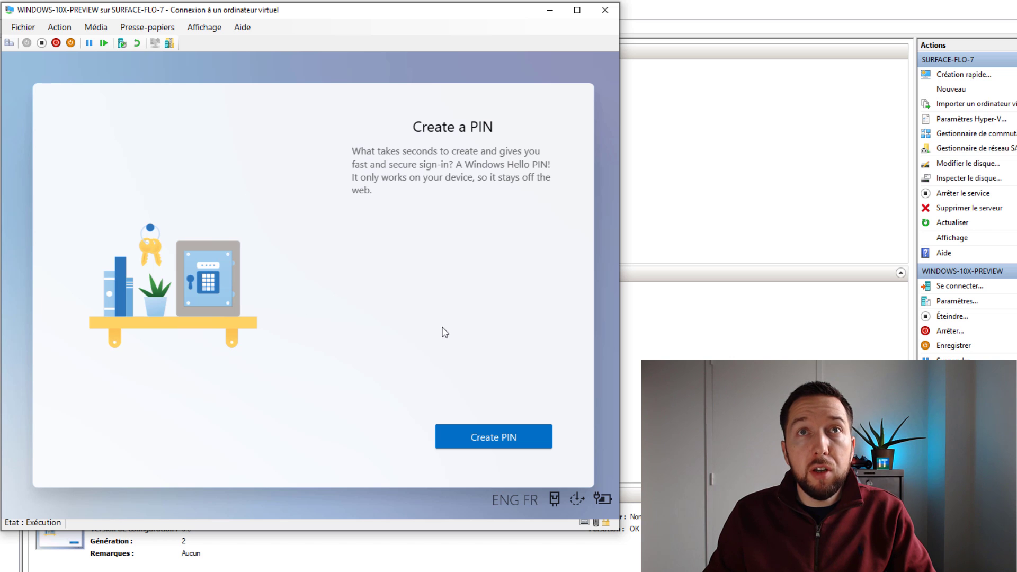
click(453, 438)
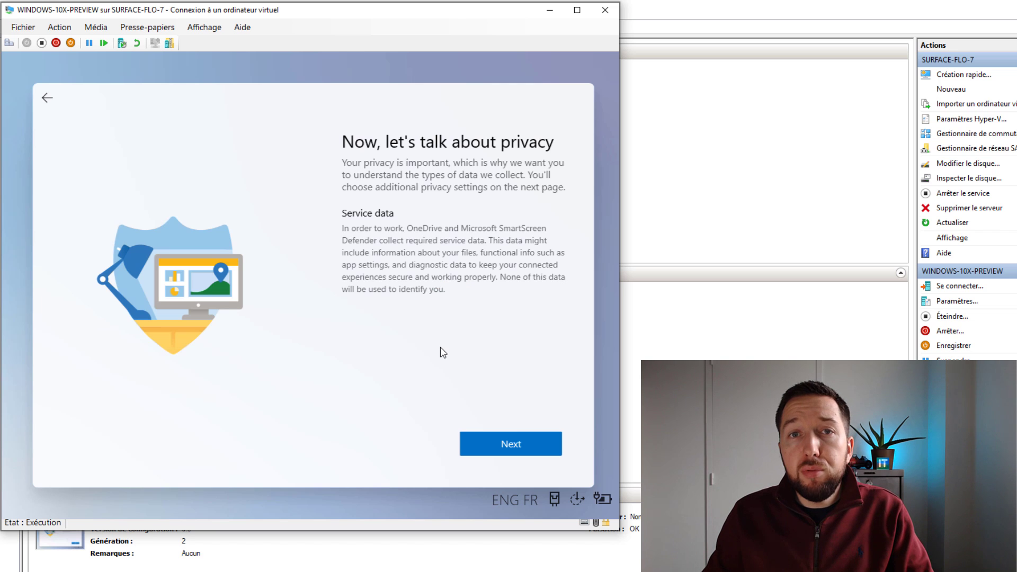
Step: Continue past the privacy information, refuse location use by Microsoft and apps, and accept the choice on the following privacy page
click(477, 443)
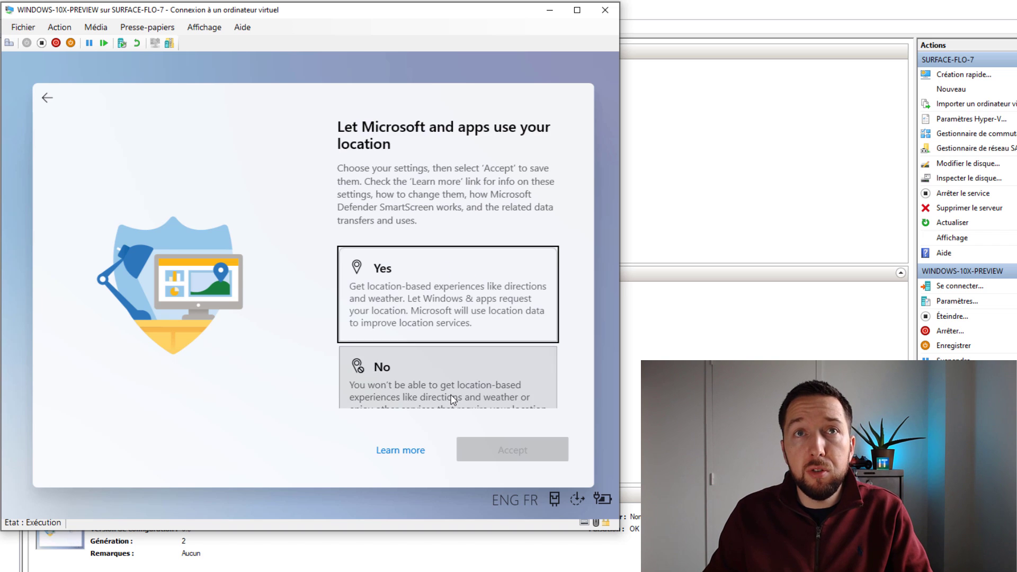
scroll(449, 392, down, 1)
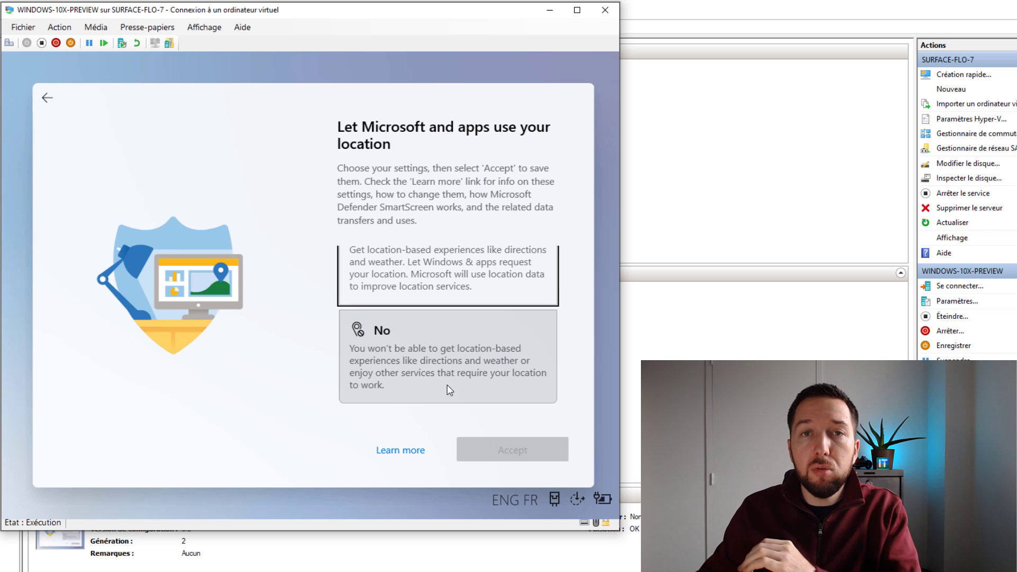
click(449, 390)
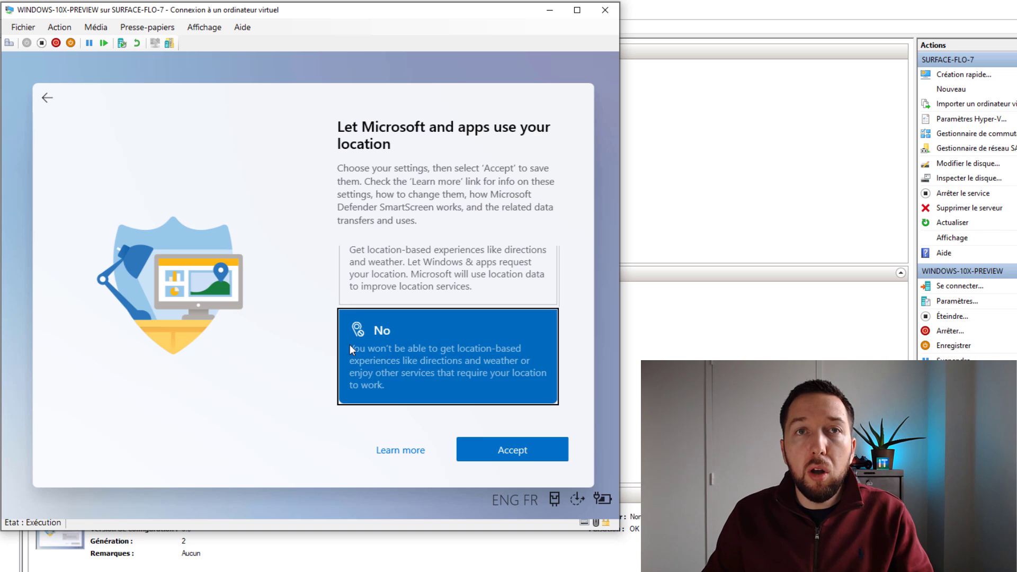
click(494, 449)
click(444, 378)
click(536, 450)
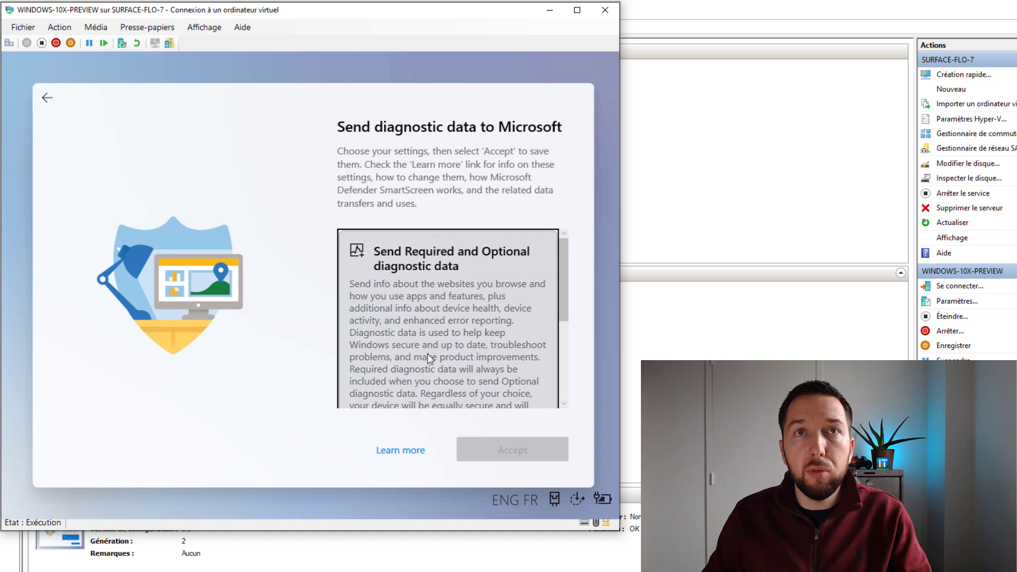
Step: Choose to send only Required diagnostic data to Microsoft and answer No to improving inking and typing
scroll(428, 355, down, 3)
click(466, 387)
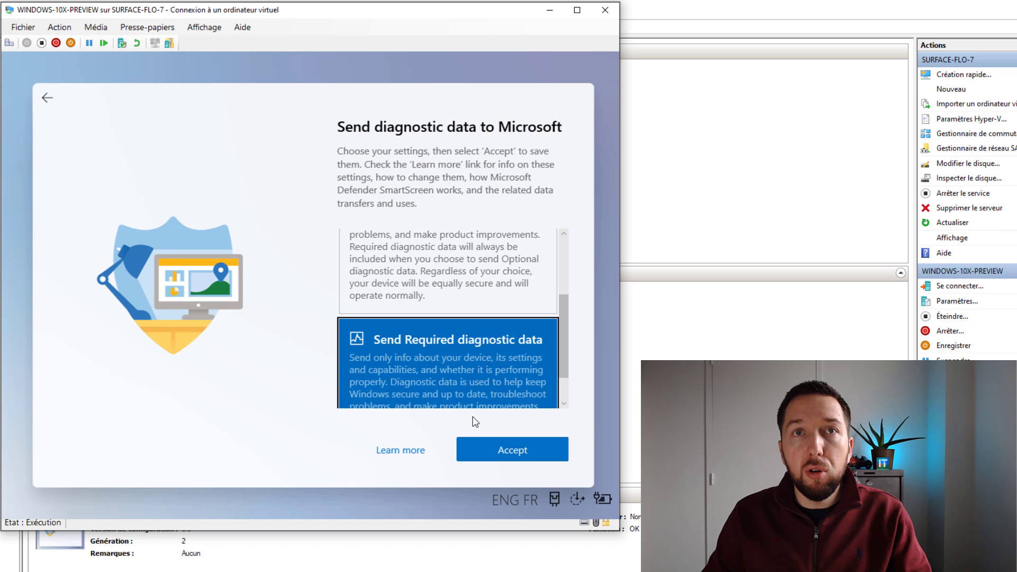
click(492, 449)
scroll(461, 363, down, 2)
click(461, 362)
click(514, 450)
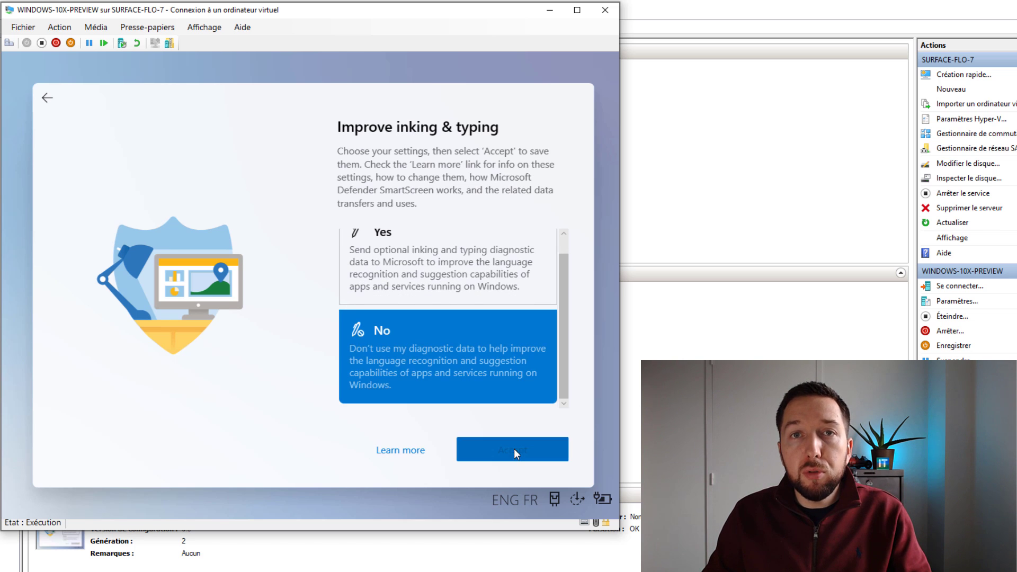
Step: Answer No to tailored experiences and to apps using the advertising ID to finish the privacy choices
scroll(466, 377, down, 1)
click(466, 368)
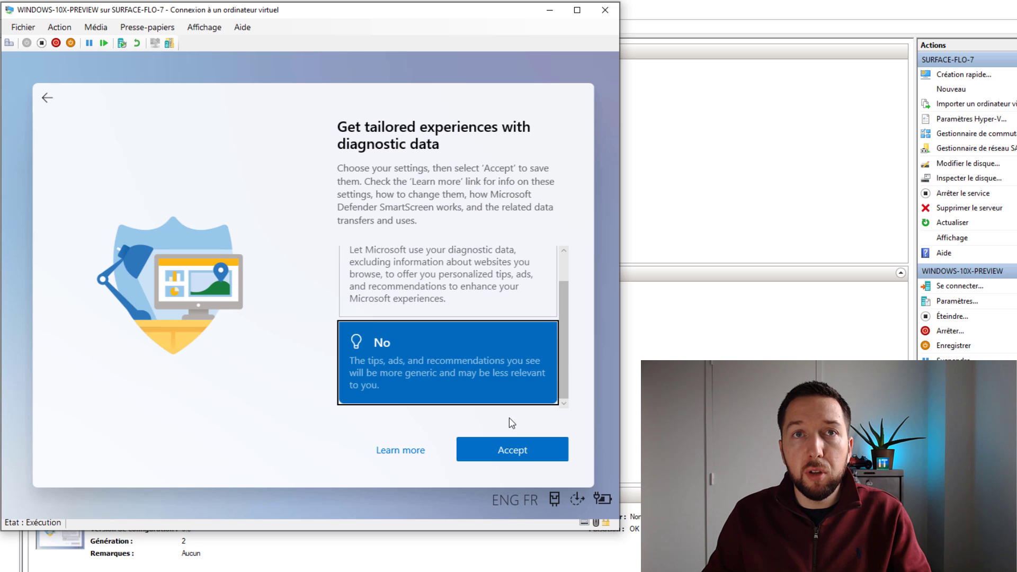
click(514, 449)
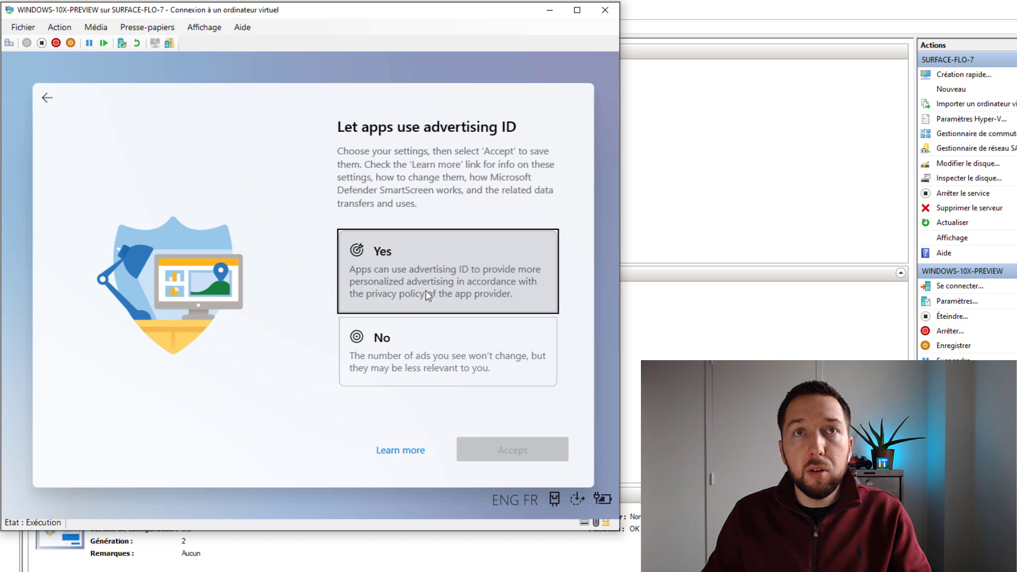
click(409, 352)
click(513, 451)
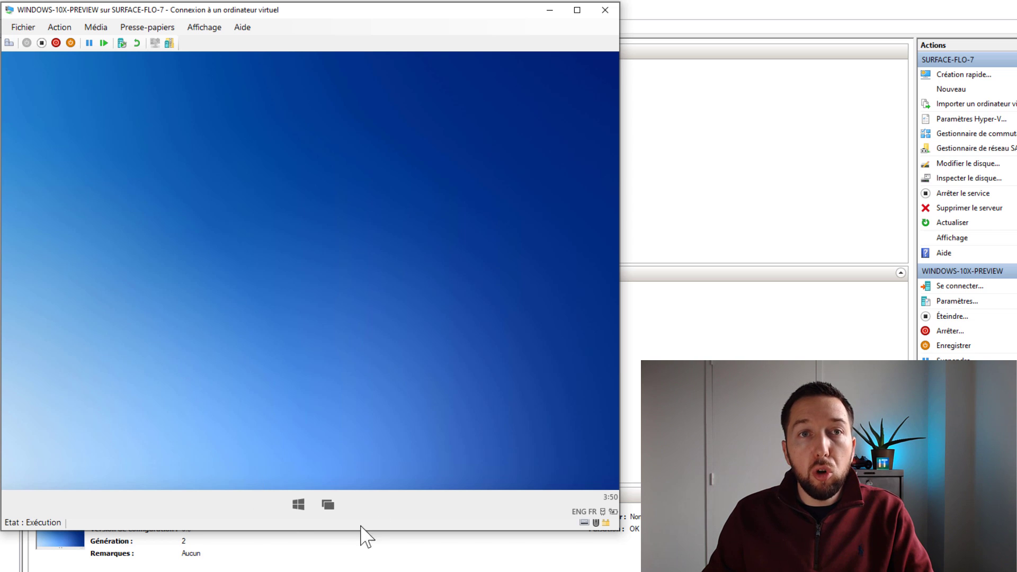
Step: Open the Files app, look inside the Bureau folder of OneDrive, and return to the OneDrive root
click(298, 509)
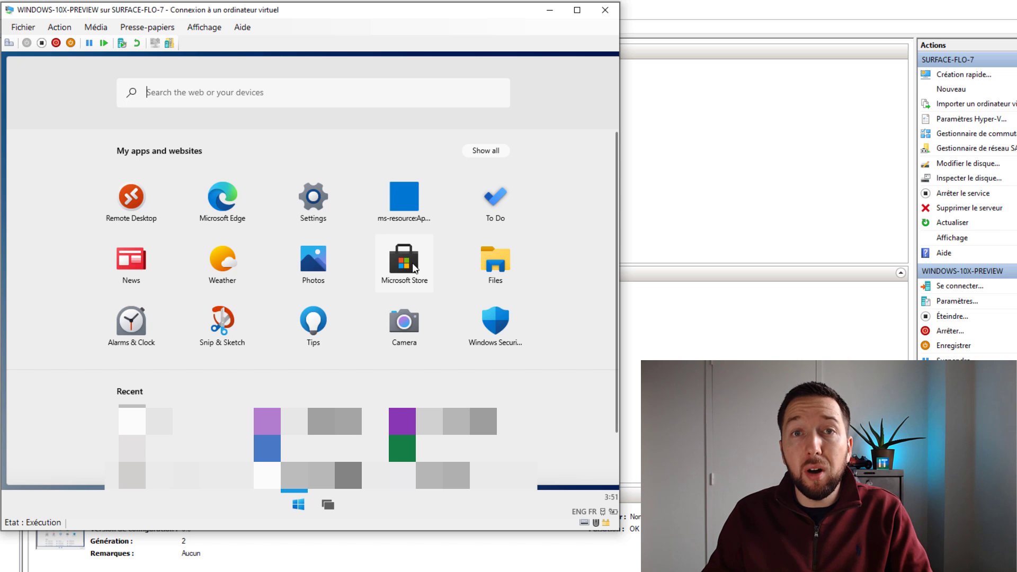
click(500, 268)
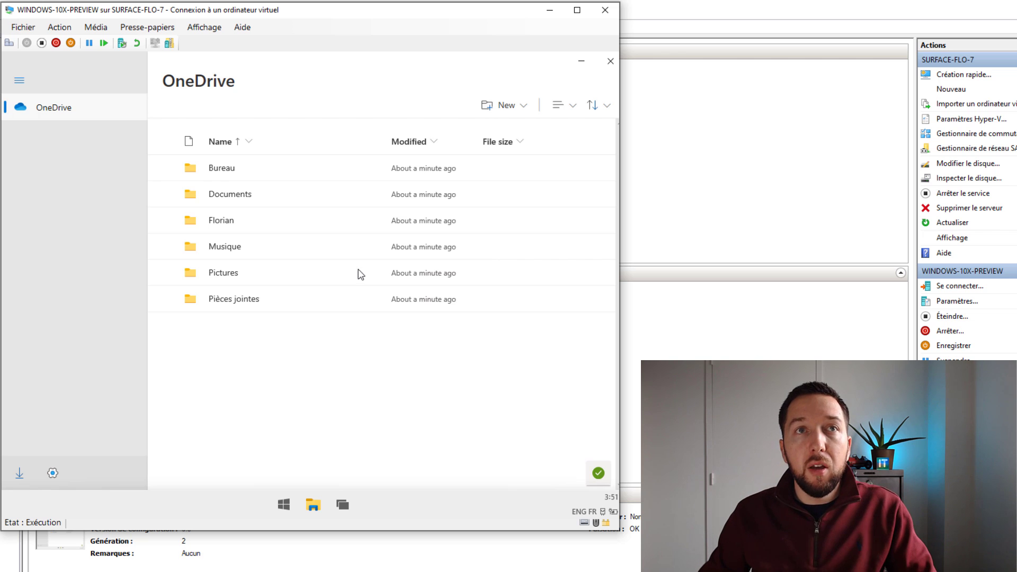
click(222, 168)
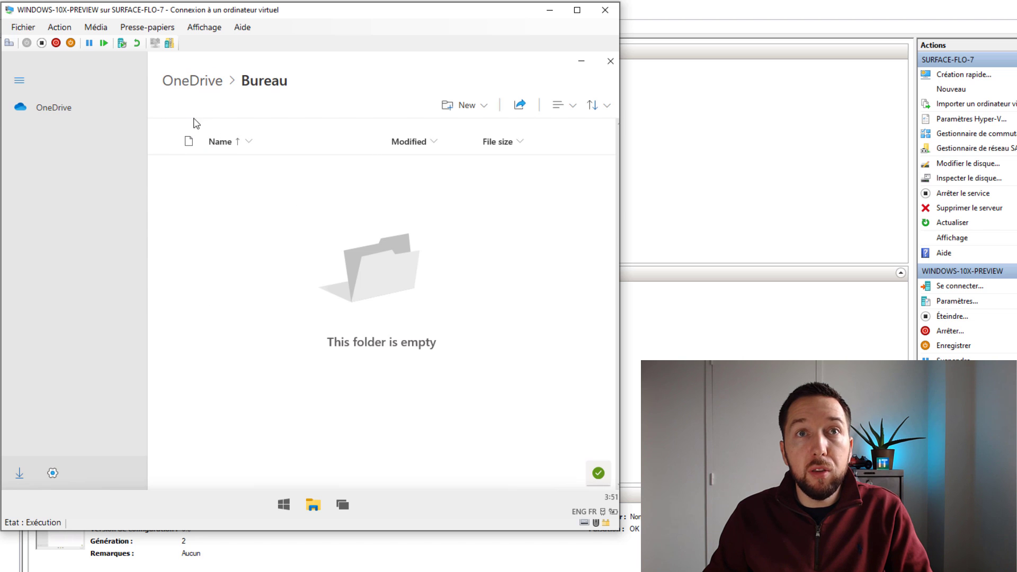
click(195, 86)
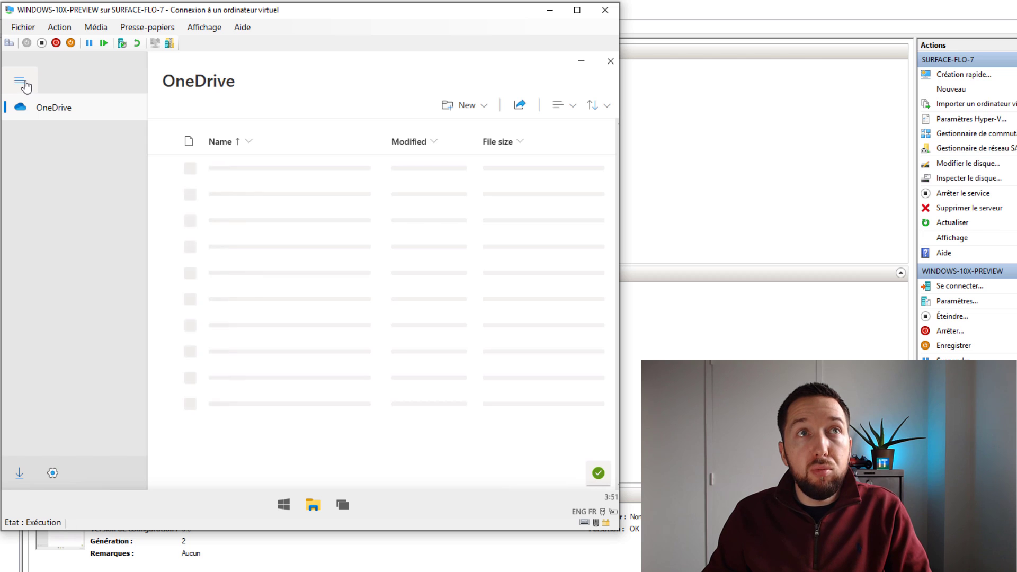
Step: View the settings of the Files app, then go back to the OneDrive folders with the navigation pane collapsed
click(24, 82)
click(24, 85)
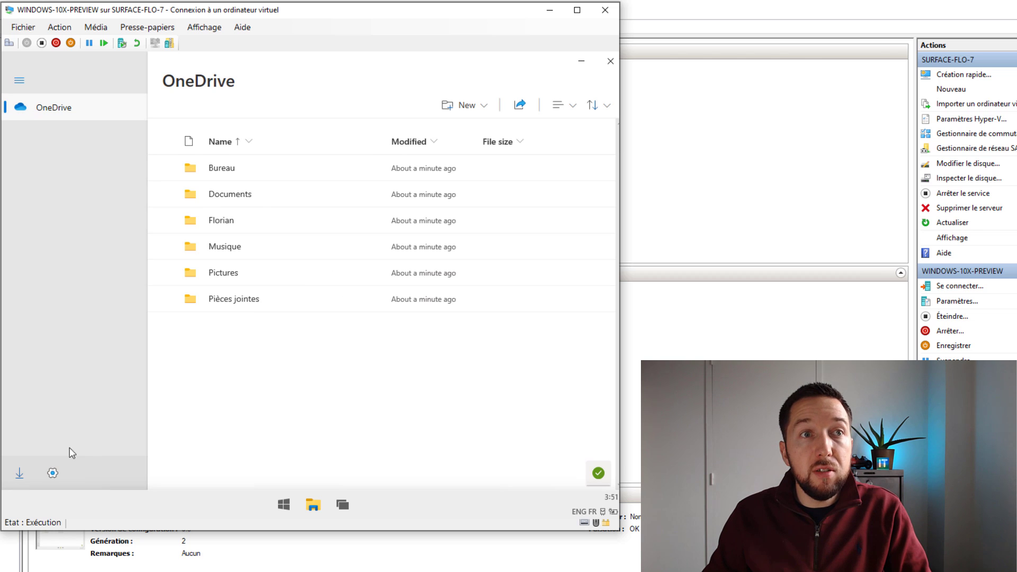
click(53, 473)
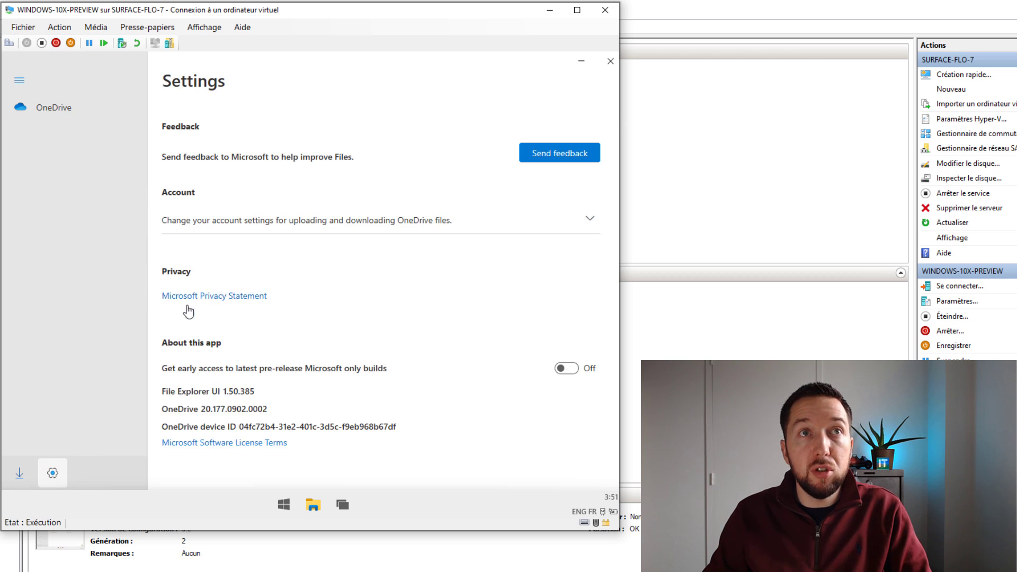
click(22, 83)
click(21, 109)
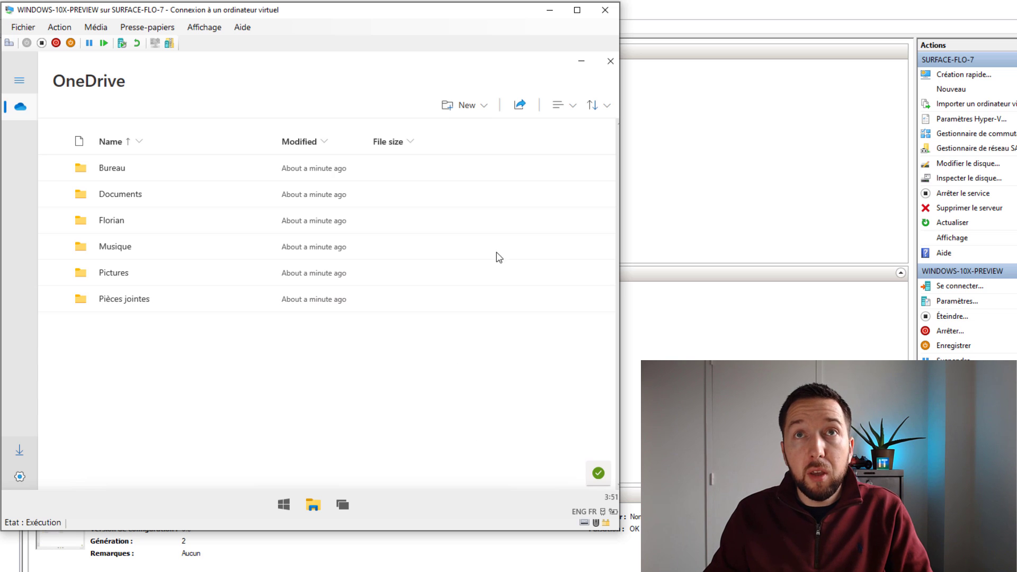
Step: Look at the open apps in the task view, then return to Files and minimize its window
click(339, 506)
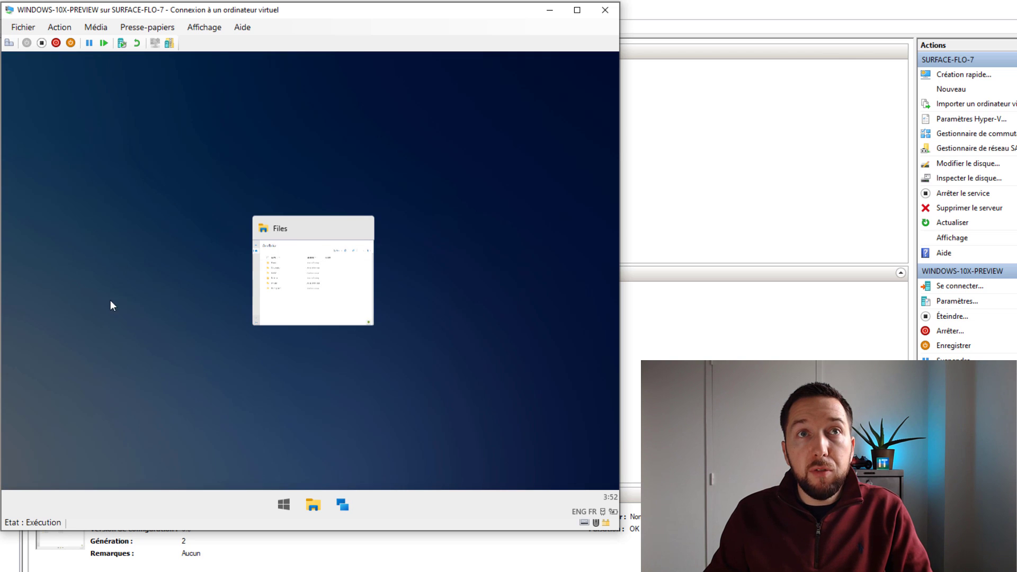
mouse_move(368, 275)
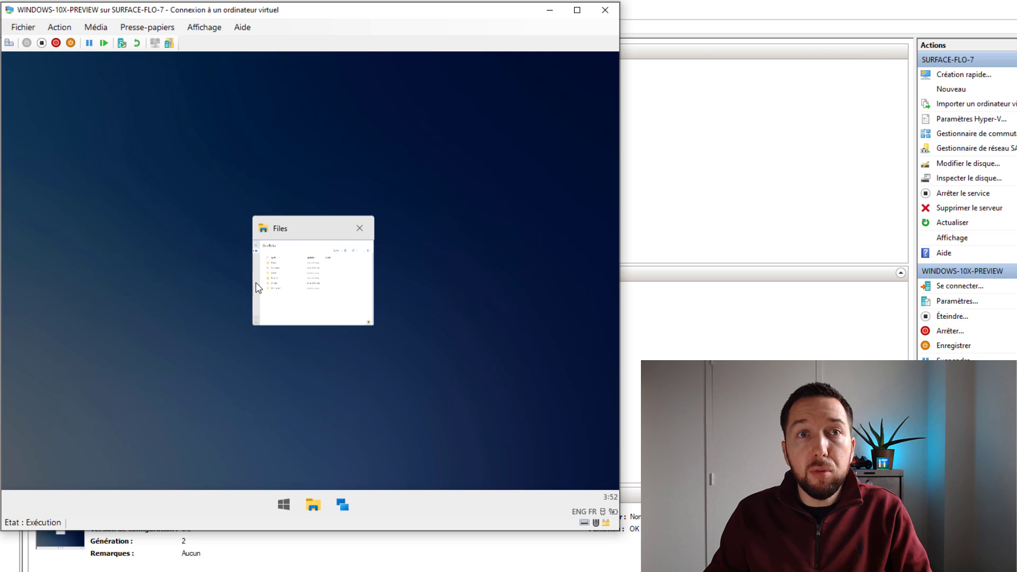
click(311, 508)
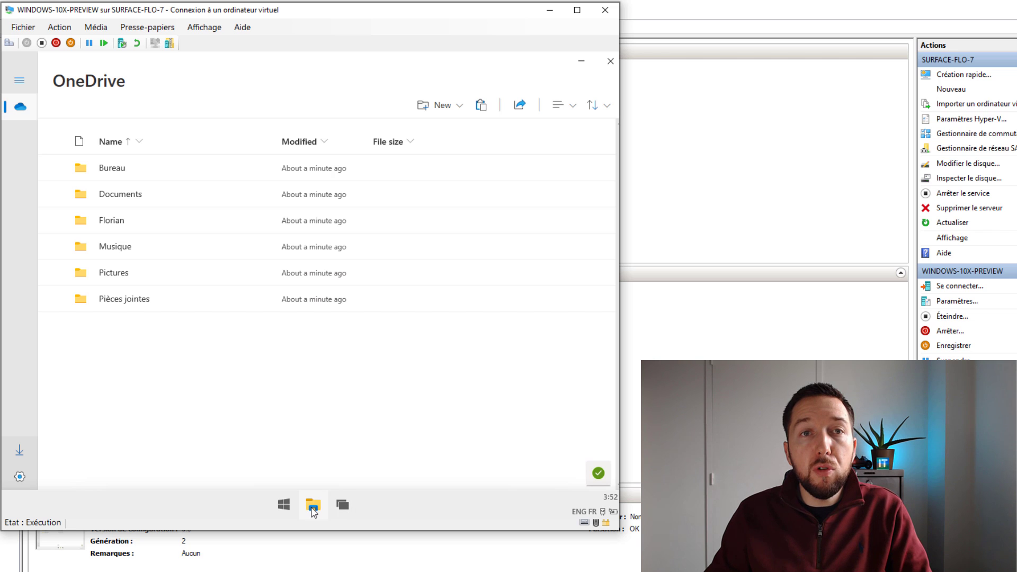
mouse_move(311, 511)
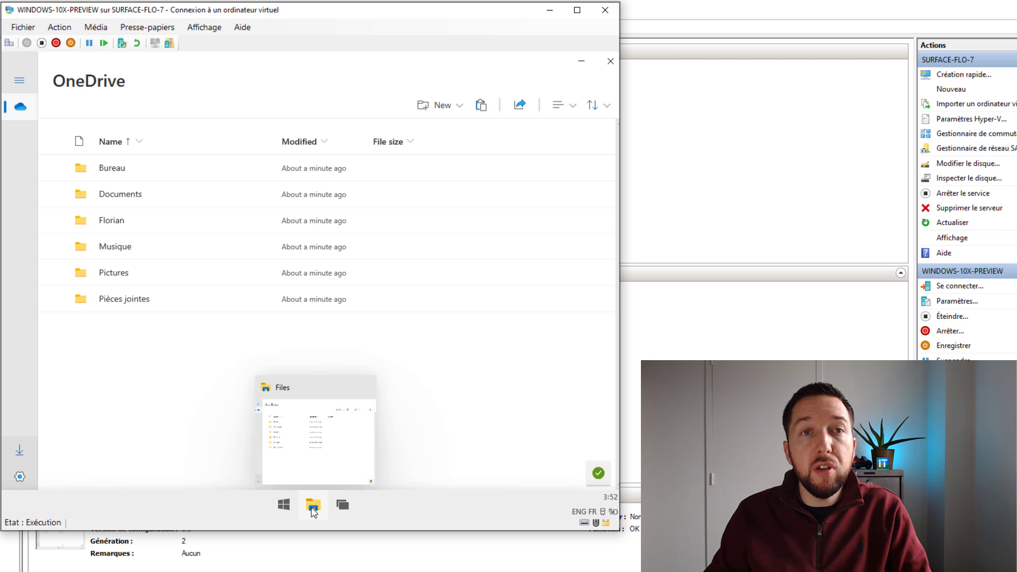
click(582, 61)
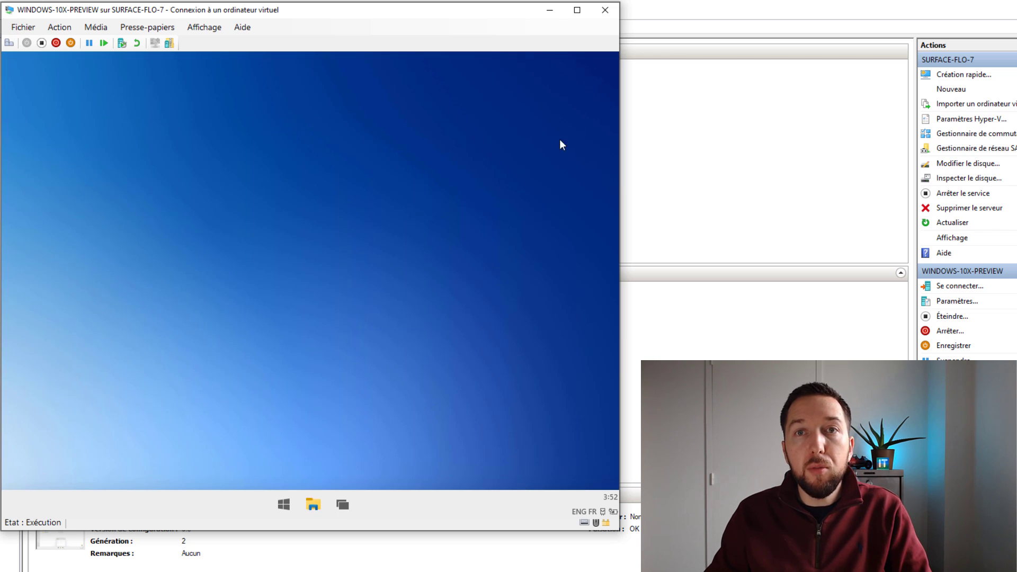
Step: View the quick settings, then open the Settings app and examine the Windows Update page under Update & Security
click(598, 512)
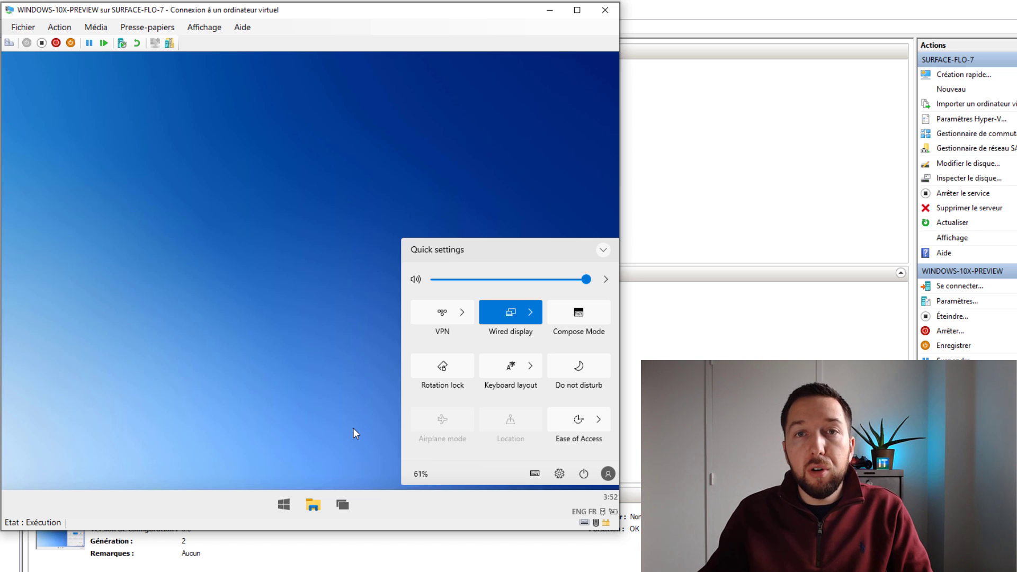
click(560, 473)
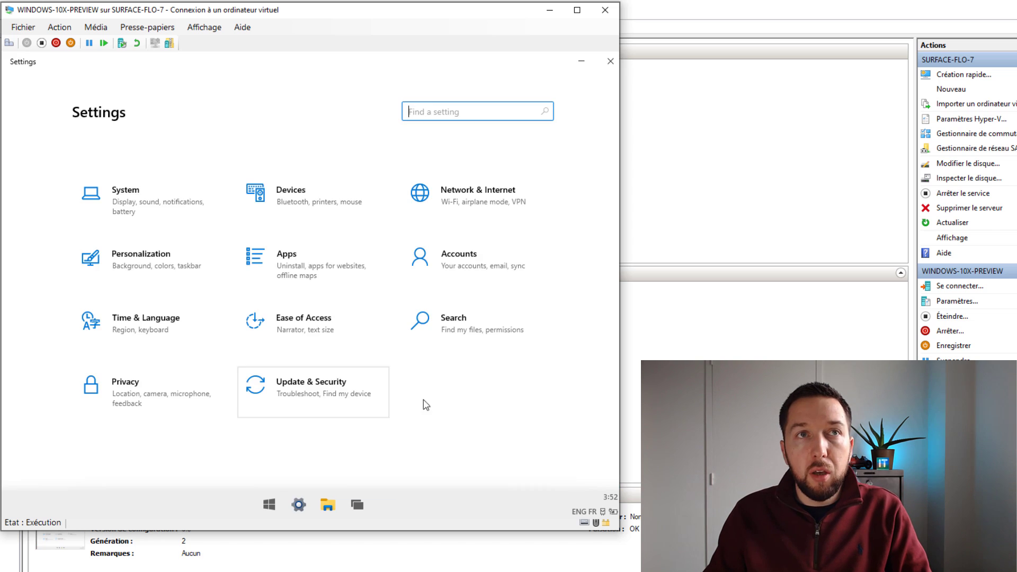
click(283, 386)
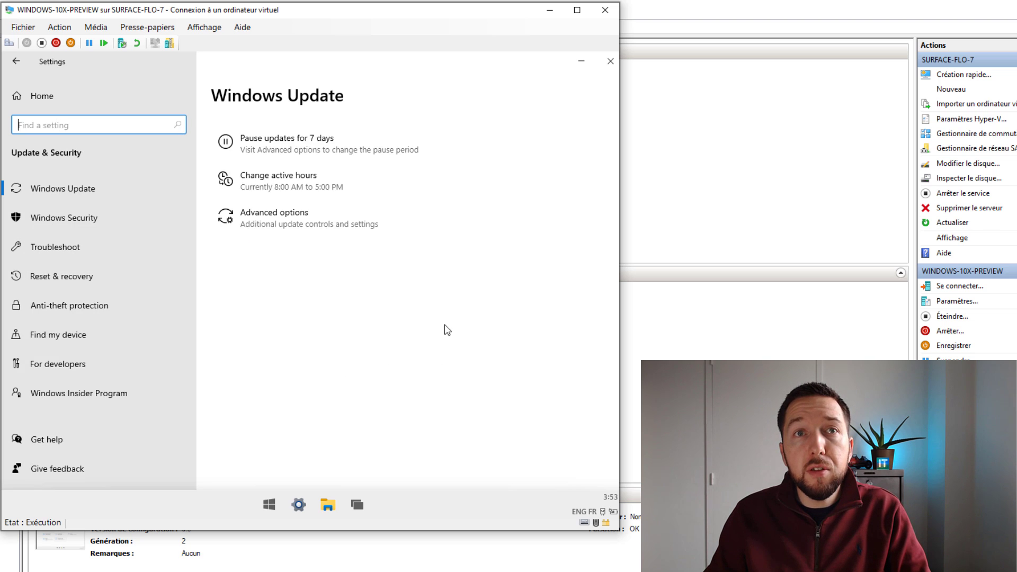
scroll(98, 374, down, 2)
scroll(107, 390, up, 2)
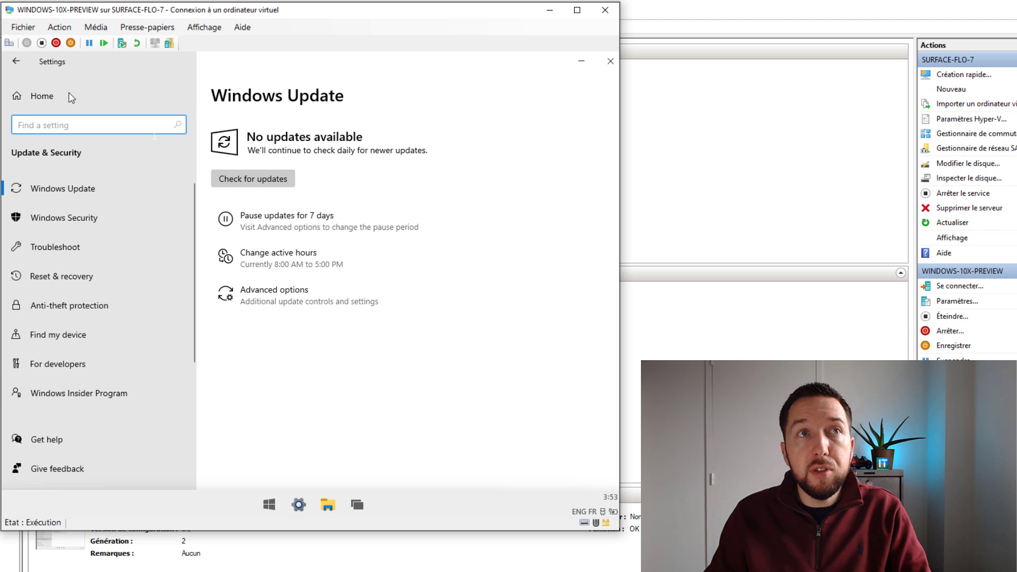
Step: Return to the Settings home page and open the Background page of the Personalization settings
click(42, 86)
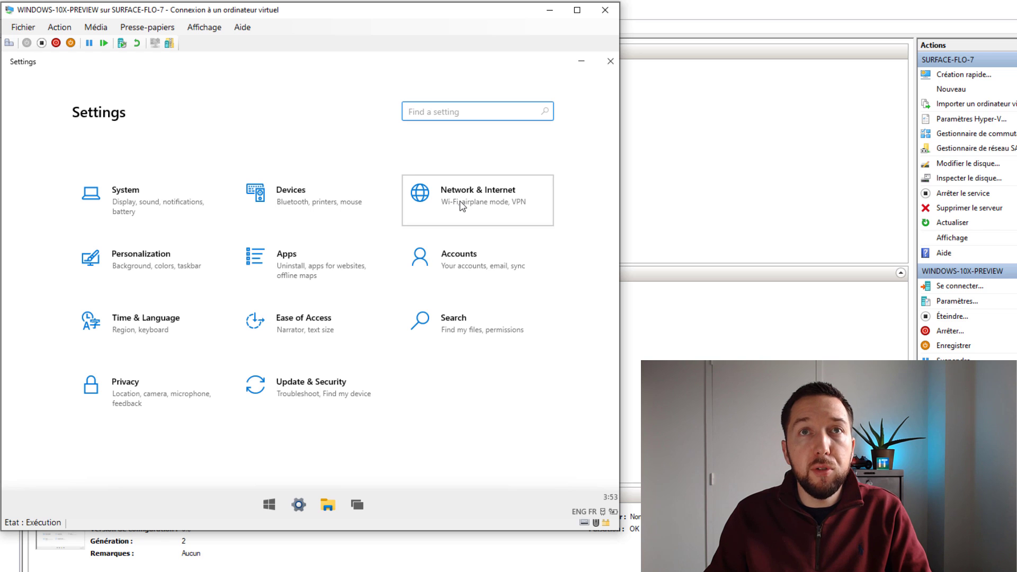
click(15, 59)
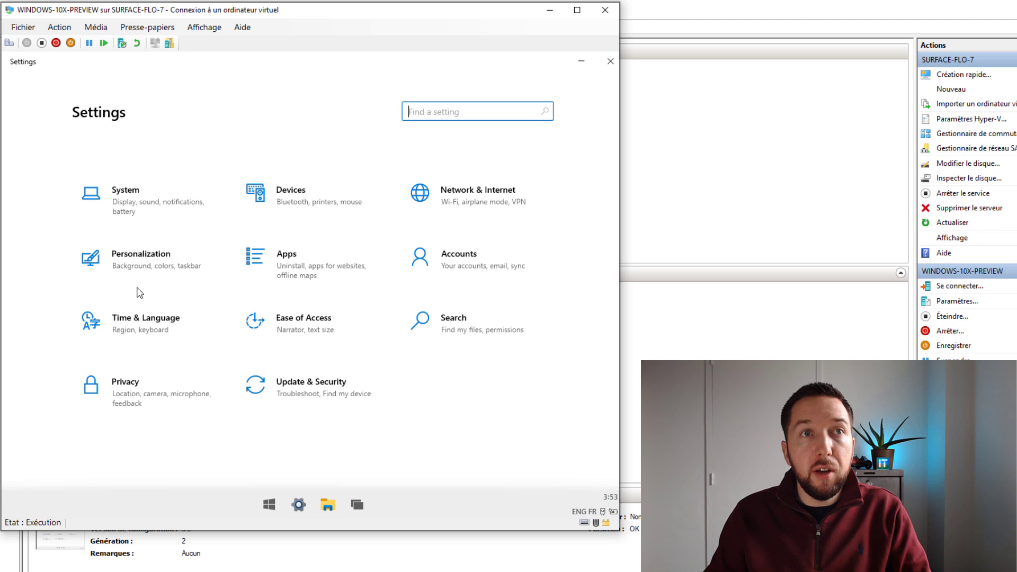
click(136, 258)
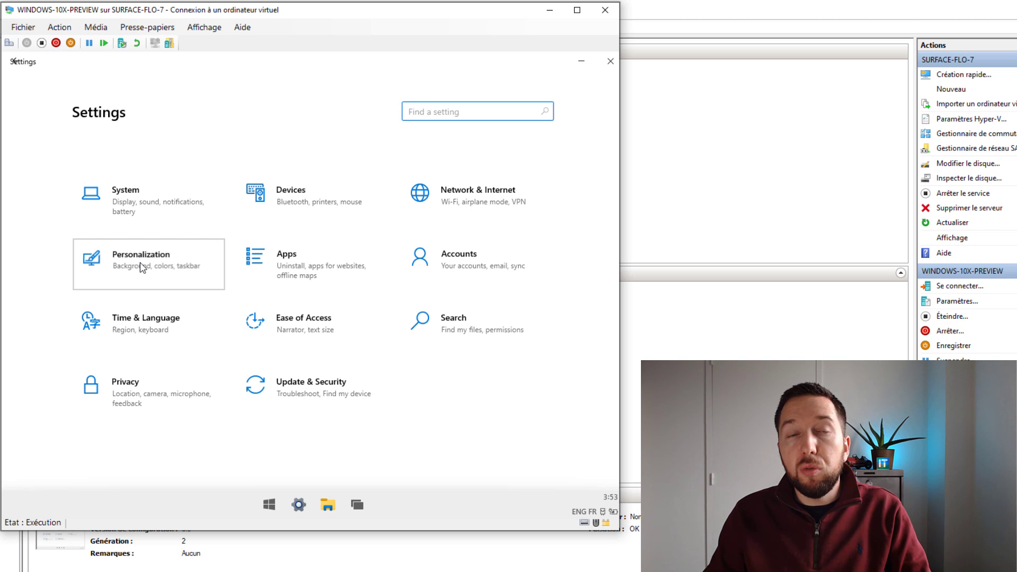
click(194, 266)
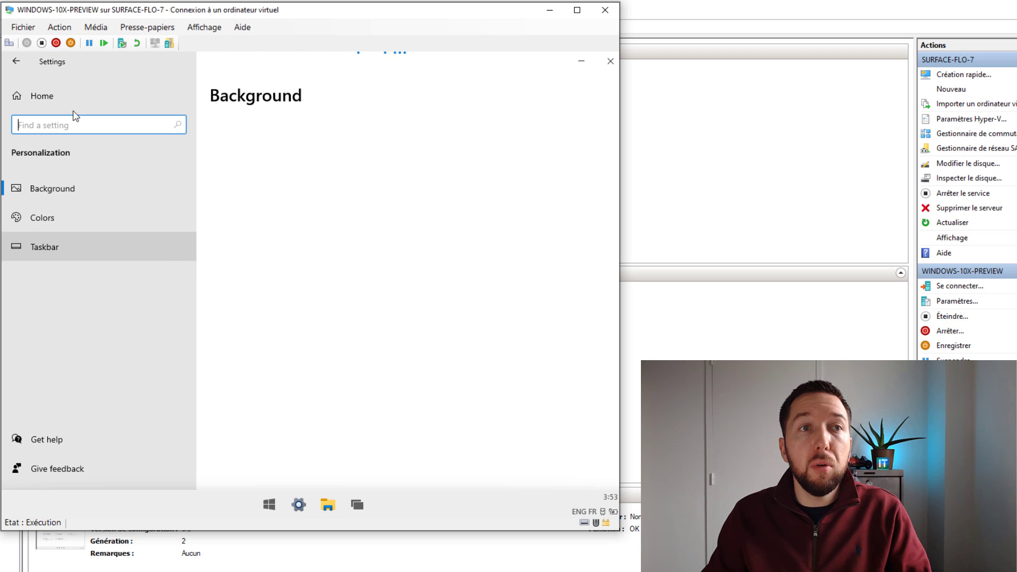